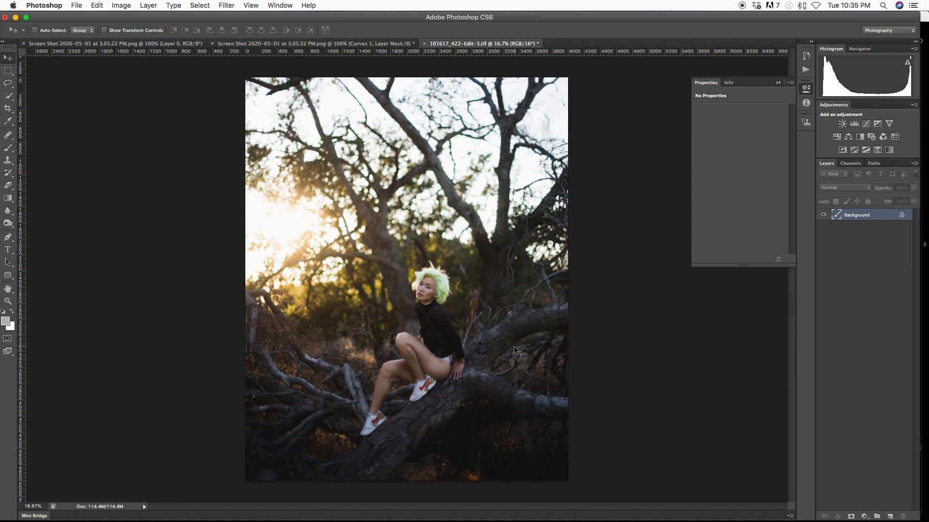
Switch to Lightroom, apply the "basci panel method" snapshot, and compare the photo in colour and in black and white.
{"action": "mouse_move", "coordinate": [928, 0]}
{"action": "left_click", "coordinate": [372, 391]}
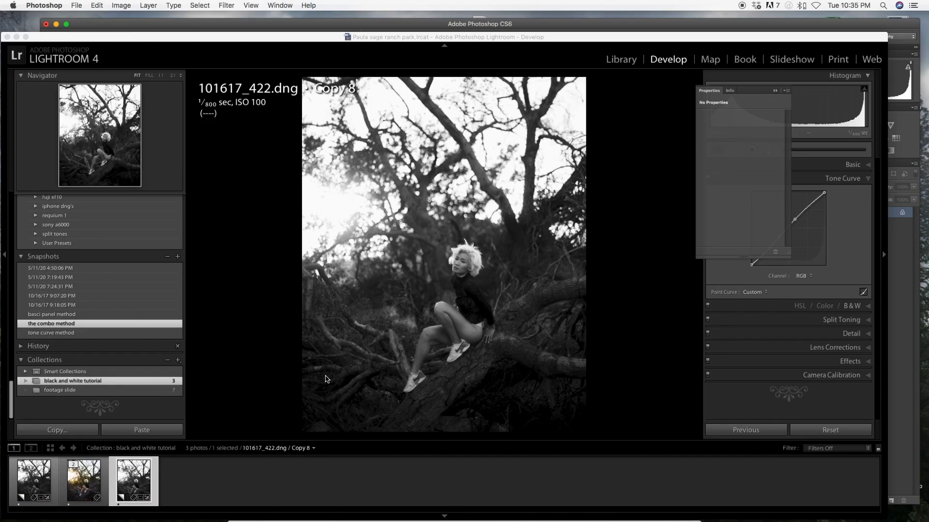
{"action": "left_click", "coordinate": [73, 308]}
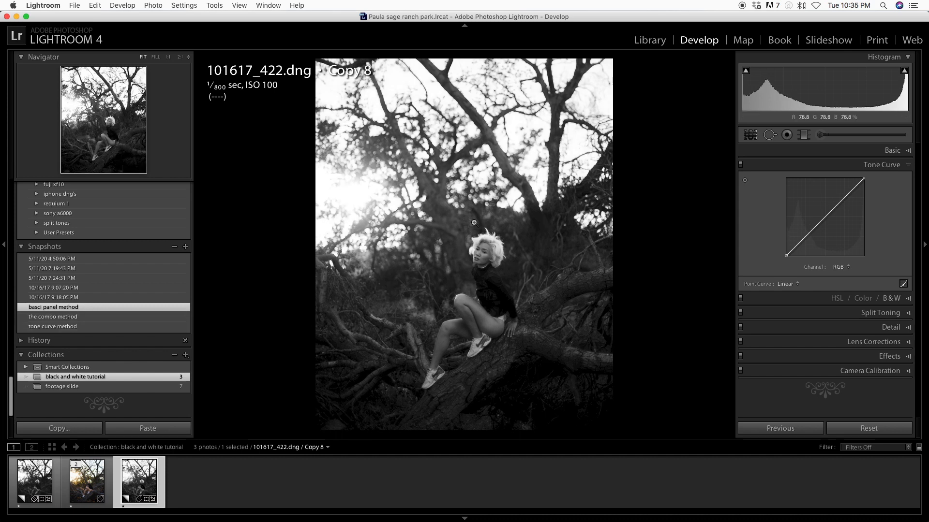
{"action": "key", "text": "v"}
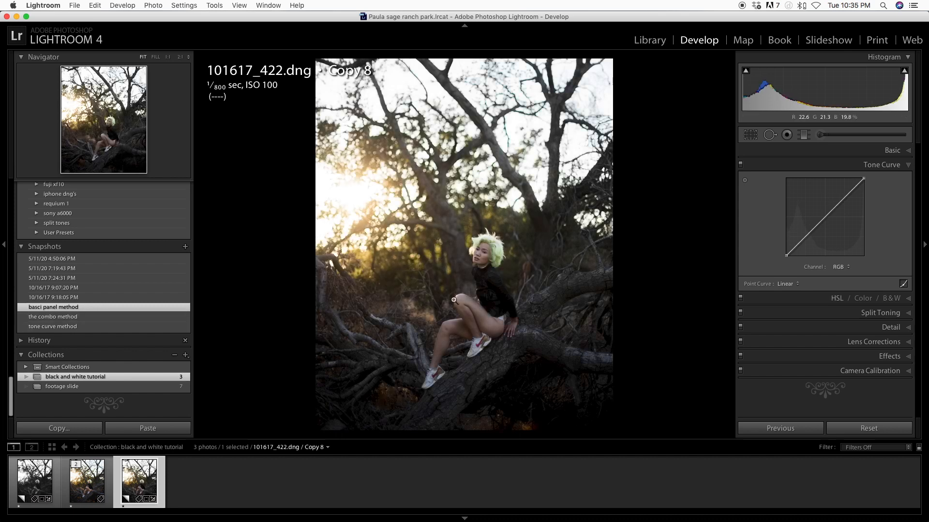
{"action": "key", "text": "v"}
Switch to Photoshop and add a Gradient Map adjustment layer using the Black, White gradient preset.
{"action": "mouse_move", "coordinate": [921, 10]}
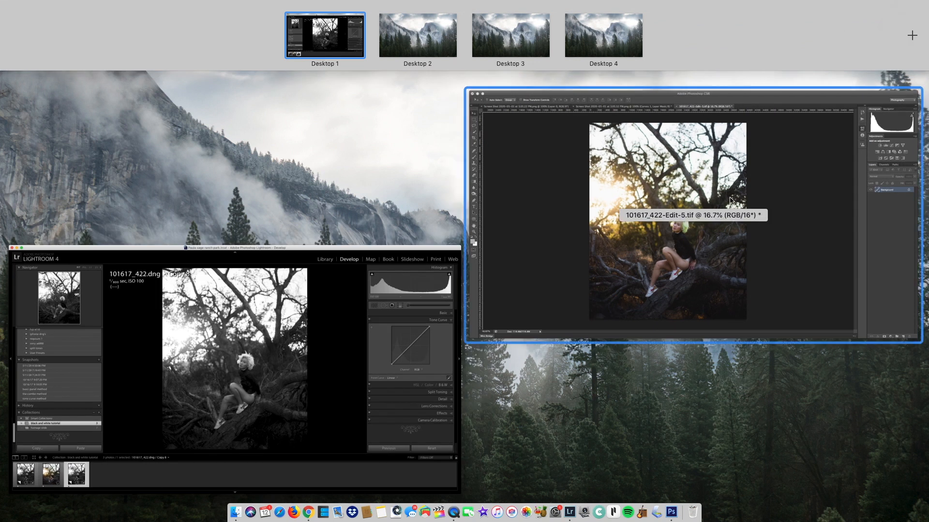
{"action": "left_click", "coordinate": [730, 200]}
{"action": "left_click", "coordinate": [864, 516]}
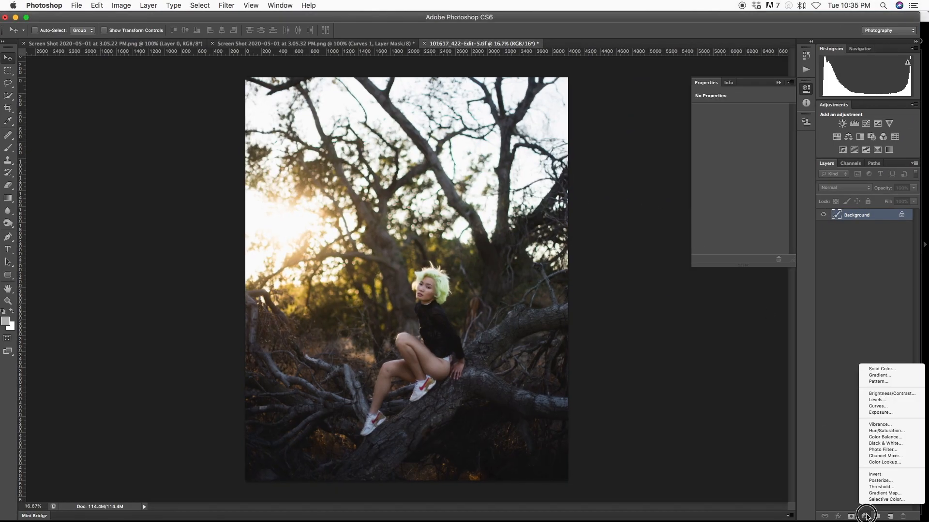
{"action": "left_click", "coordinate": [873, 497]}
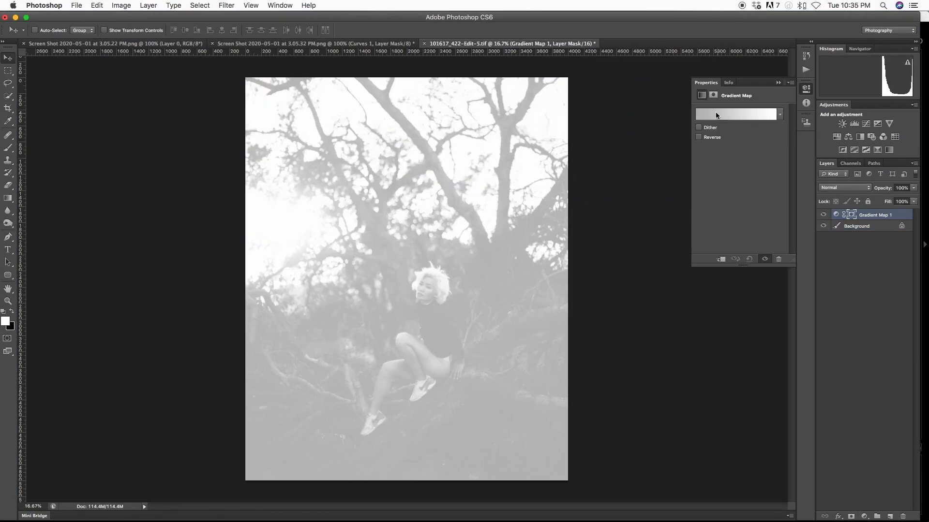
{"action": "left_click", "coordinate": [716, 115]}
{"action": "left_click", "coordinate": [79, 76]}
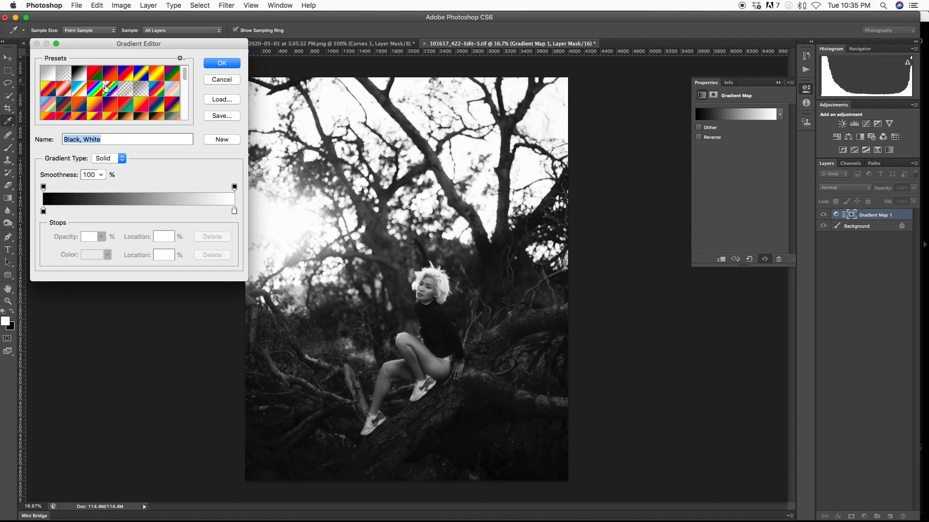
{"action": "left_click", "coordinate": [220, 64]}
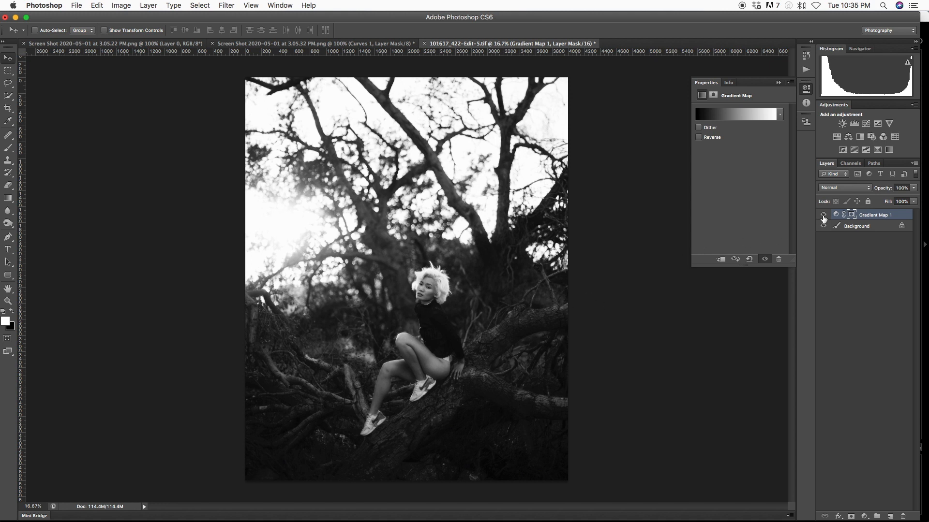
Switch to Lightroom, apply the "tone curve method" snapshot for comparison, and return to the Photoshop document.
{"action": "mouse_move", "coordinate": [928, 0]}
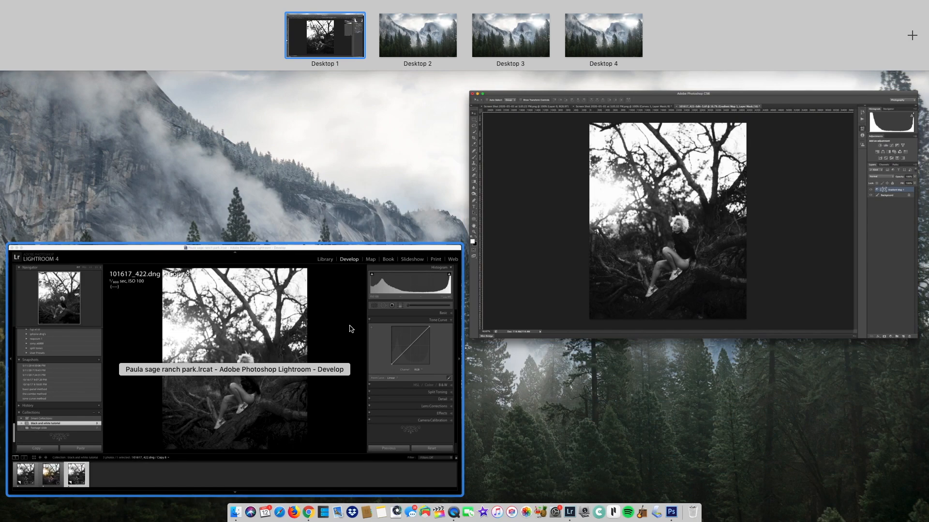
{"action": "left_click", "coordinate": [68, 322]}
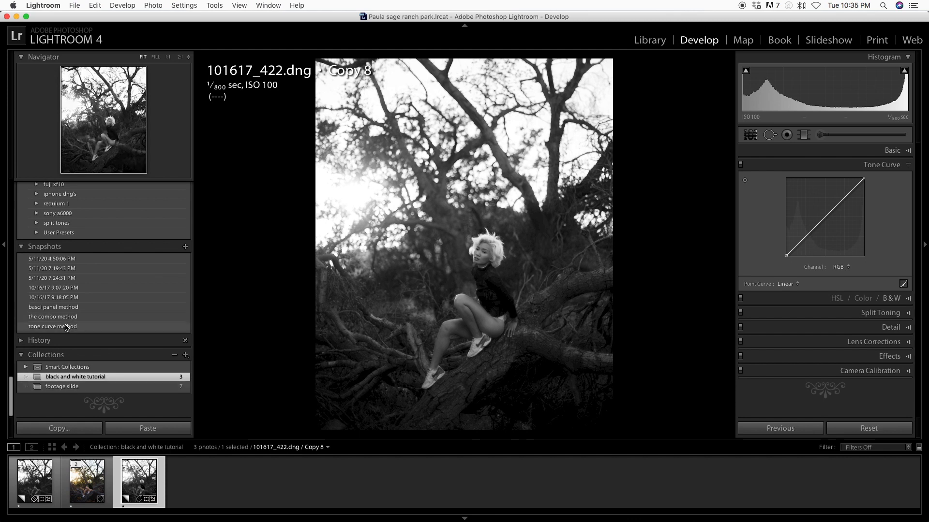
{"action": "left_click", "coordinate": [79, 329]}
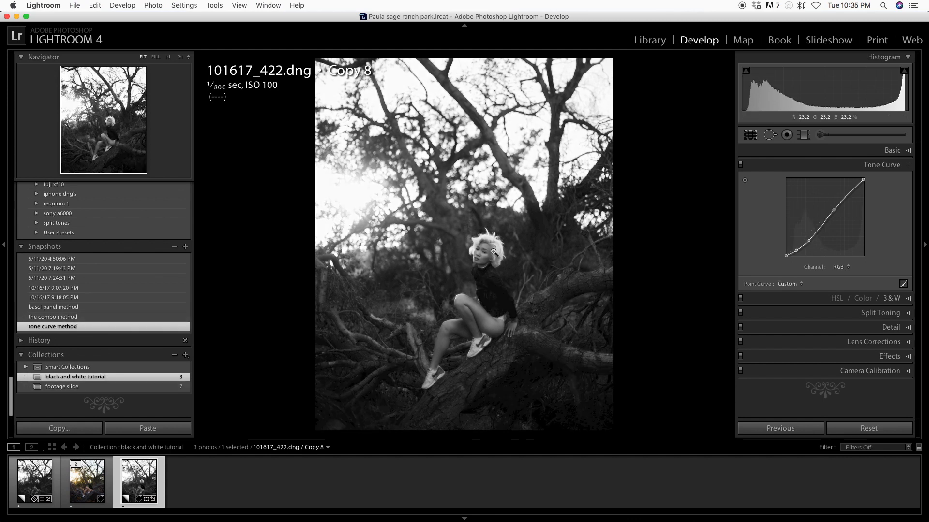
{"action": "key", "text": "ctrl+Up"}
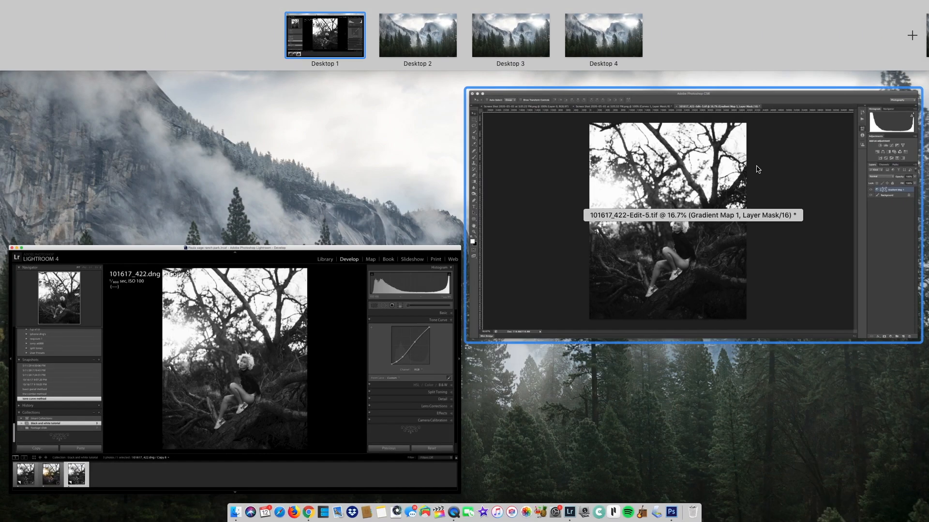
{"action": "left_click", "coordinate": [707, 230]}
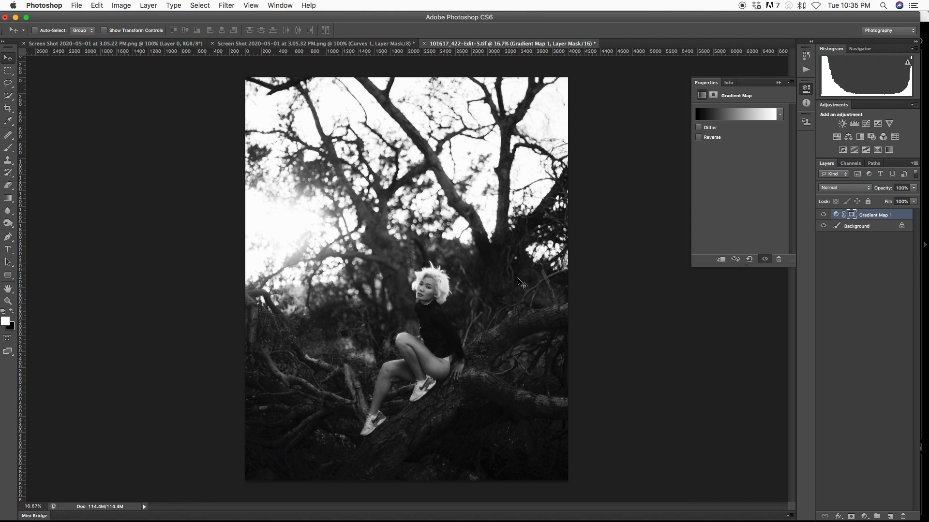
Switch to Lightroom, apply the "the combo method" snapshot for comparison, and return to the Photoshop document.
{"action": "key", "text": "ctrl+Up"}
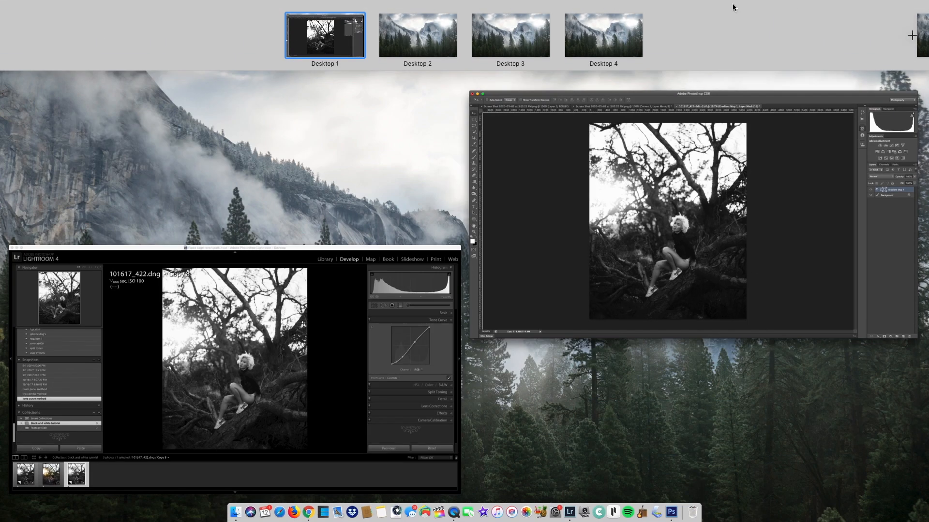
{"action": "left_click", "coordinate": [366, 351]}
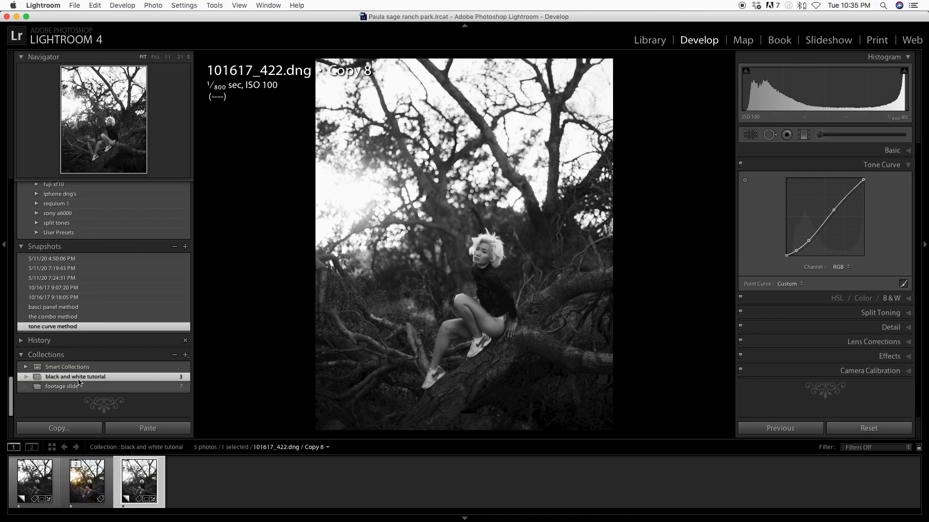
{"action": "left_click", "coordinate": [69, 317]}
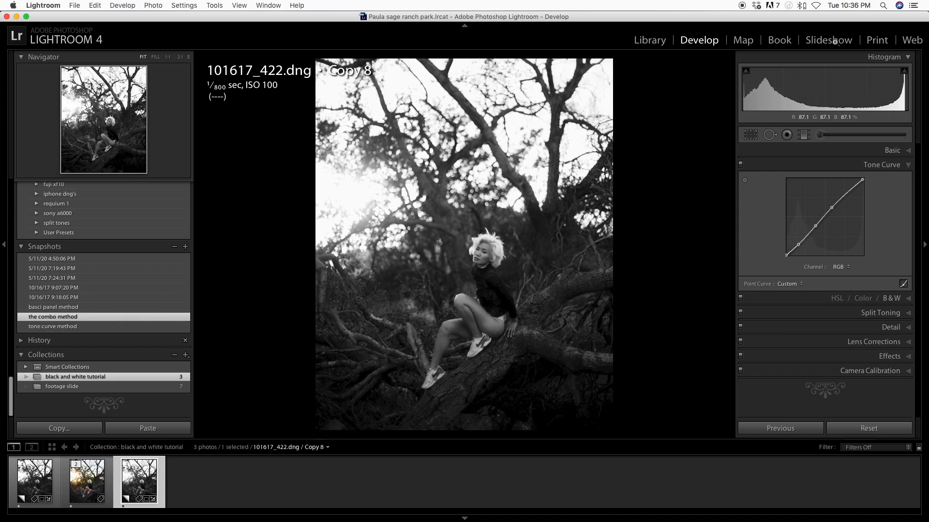
{"action": "key", "text": "ctrl+Up"}
{"action": "left_click", "coordinate": [541, 309]}
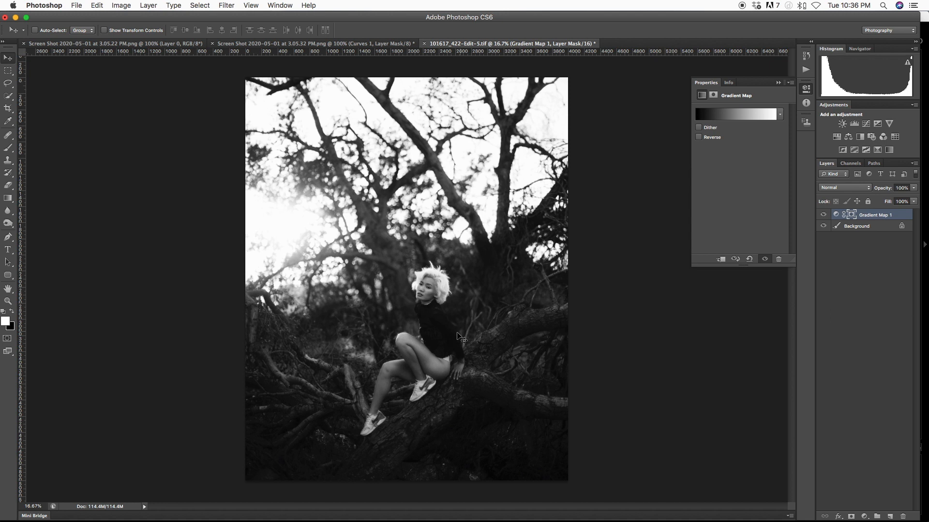
Hide the Gradient Map layer and add a Hue/Saturation adjustment layer with Saturation set to -100.
{"action": "left_click", "coordinate": [823, 215]}
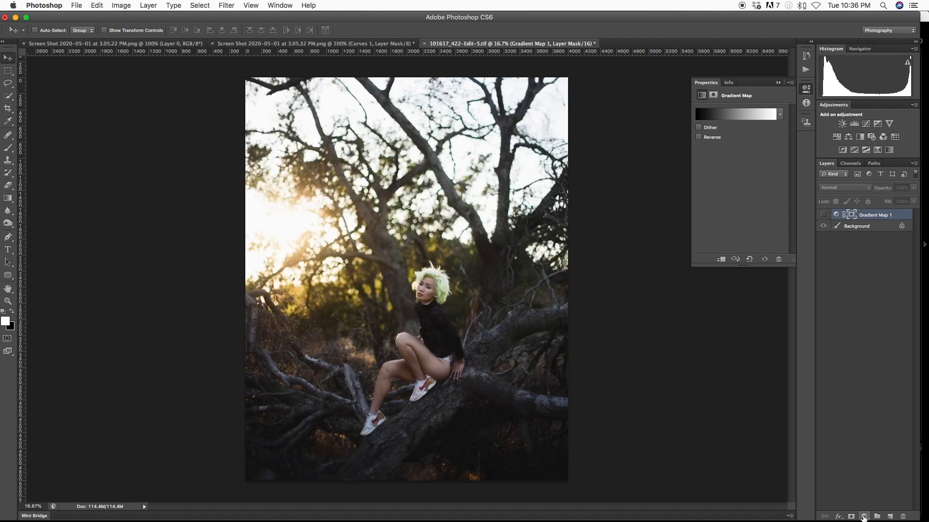
{"action": "left_click", "coordinate": [864, 516]}
{"action": "left_click", "coordinate": [878, 430]}
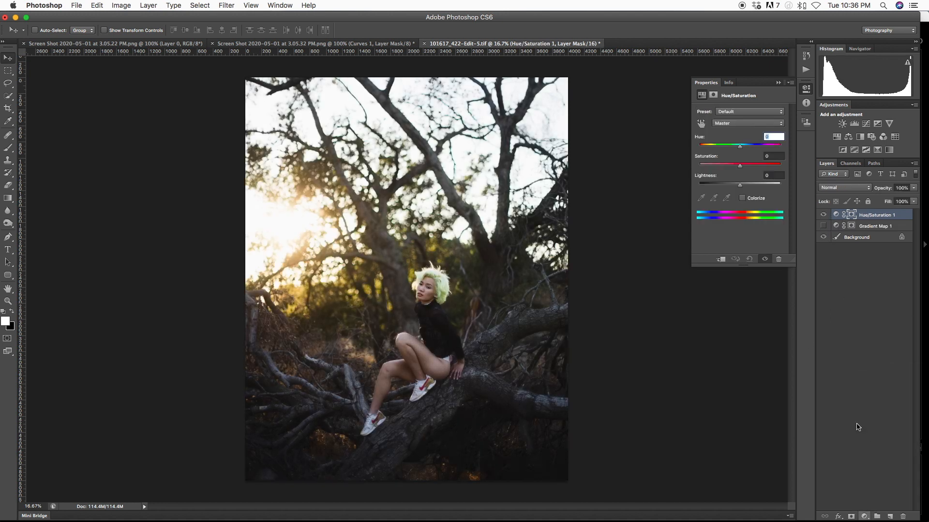
{"action": "left_click_drag", "start_coordinate": [723, 166], "coordinate": [682, 169]}
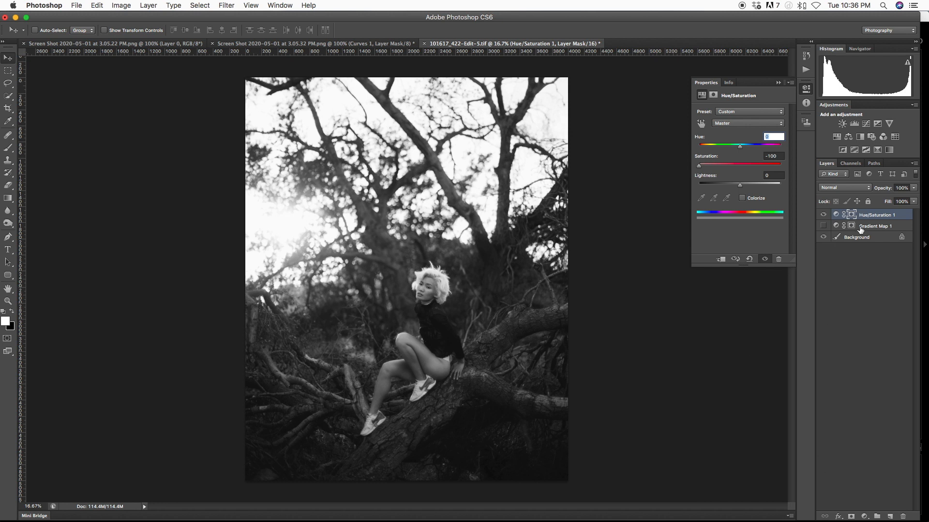
Show the Gradient Map layer again, try adjusting its opacity, and delete the layer.
{"action": "left_click", "coordinate": [824, 226]}
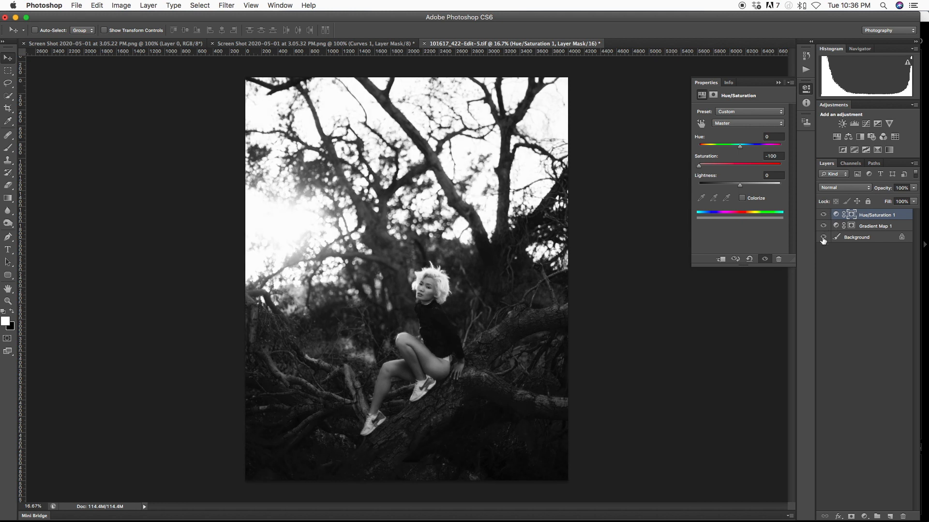
{"action": "left_click", "coordinate": [851, 226]}
{"action": "left_click", "coordinate": [912, 189]}
{"action": "left_click", "coordinate": [888, 199]}
{"action": "mouse_move", "coordinate": [887, 200]}
{"action": "left_mouse_down"}
{"action": "mouse_move", "coordinate": [879, 202]}
{"action": "mouse_move", "coordinate": [891, 207]}
{"action": "left_mouse_up"}
{"action": "left_click", "coordinate": [822, 226]}
{"action": "left_click_drag", "start_coordinate": [842, 227], "coordinate": [902, 517]}
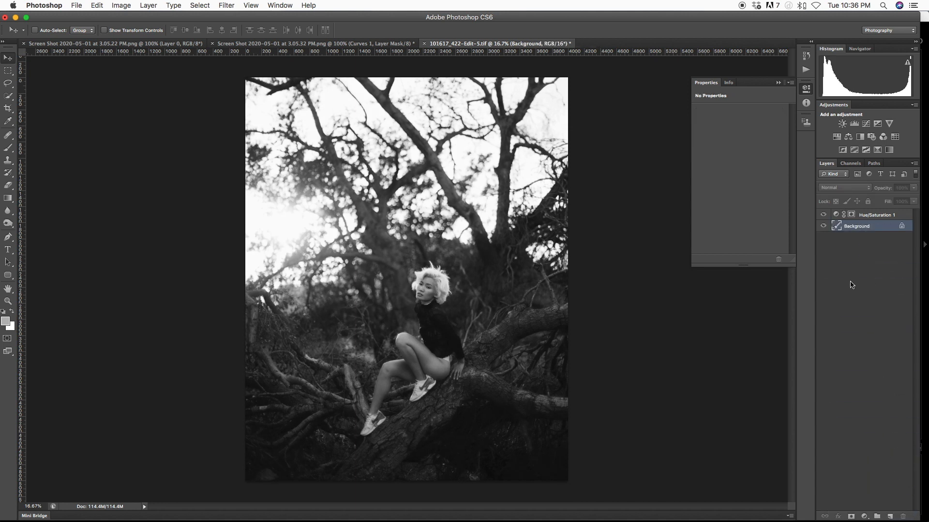
Hide the Hue/Saturation layer and add a Black & White adjustment layer directly above the Background.
{"action": "left_click", "coordinate": [823, 215]}
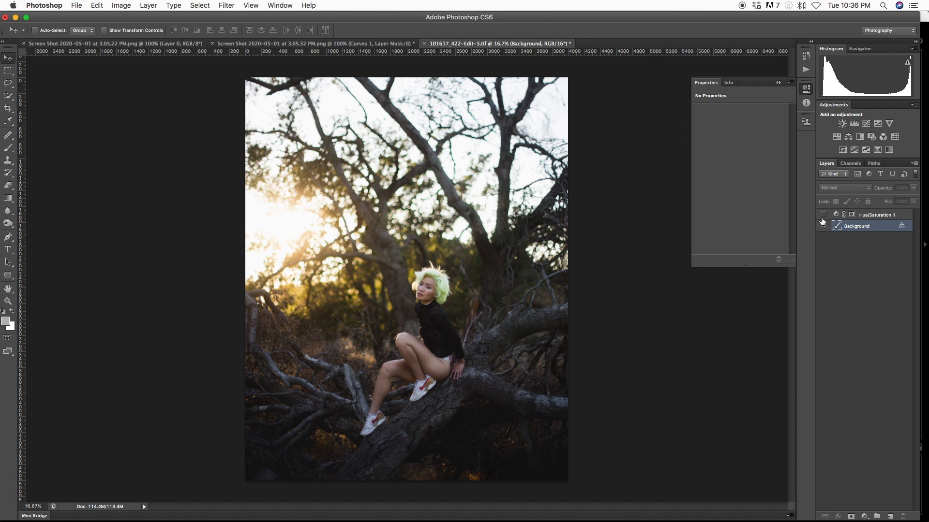
{"action": "left_click", "coordinate": [823, 215]}
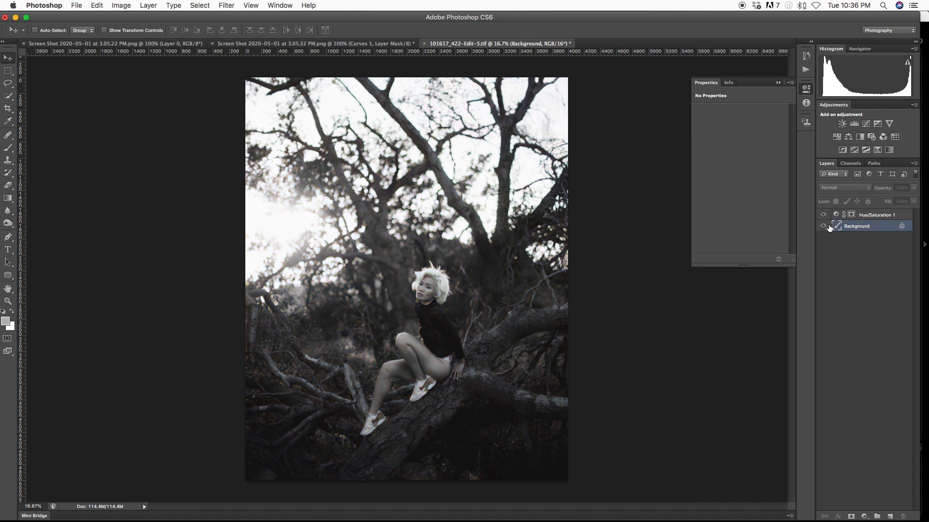
{"action": "left_click", "coordinate": [822, 215]}
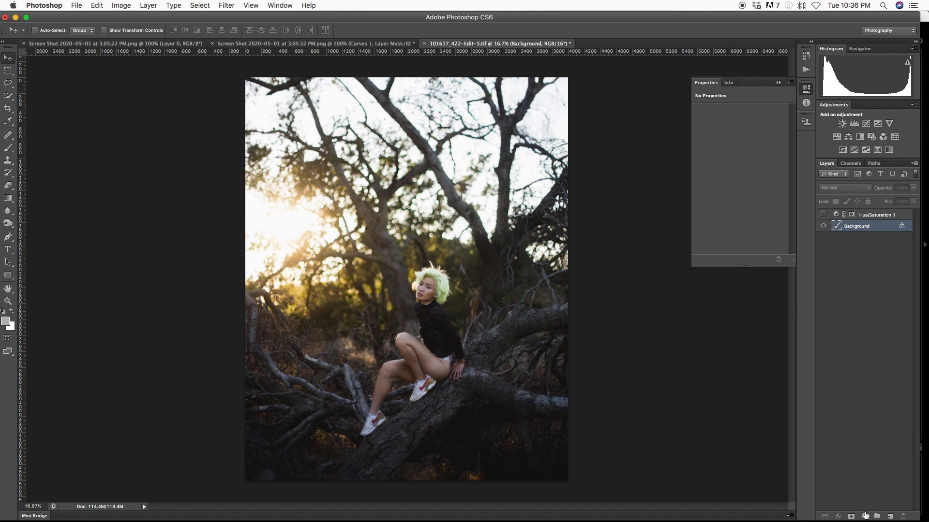
{"action": "left_click", "coordinate": [864, 516]}
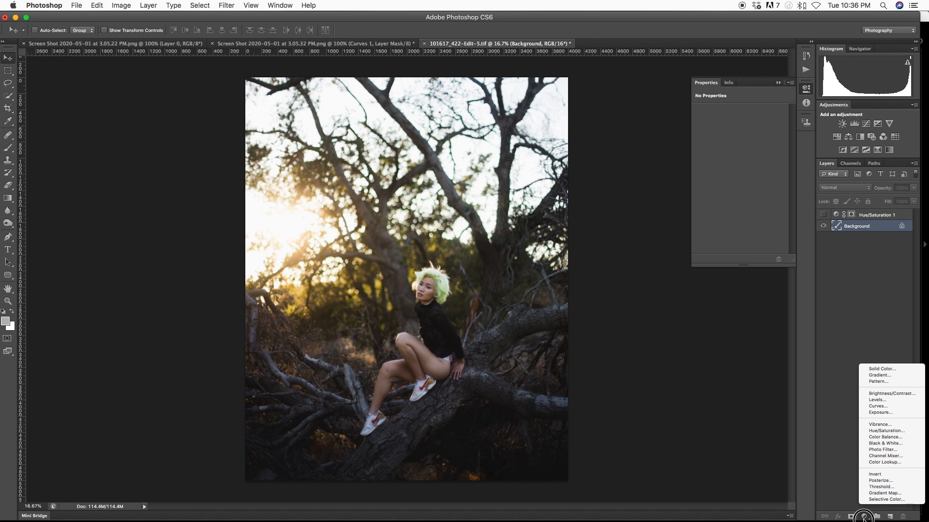
{"action": "left_click", "coordinate": [886, 443]}
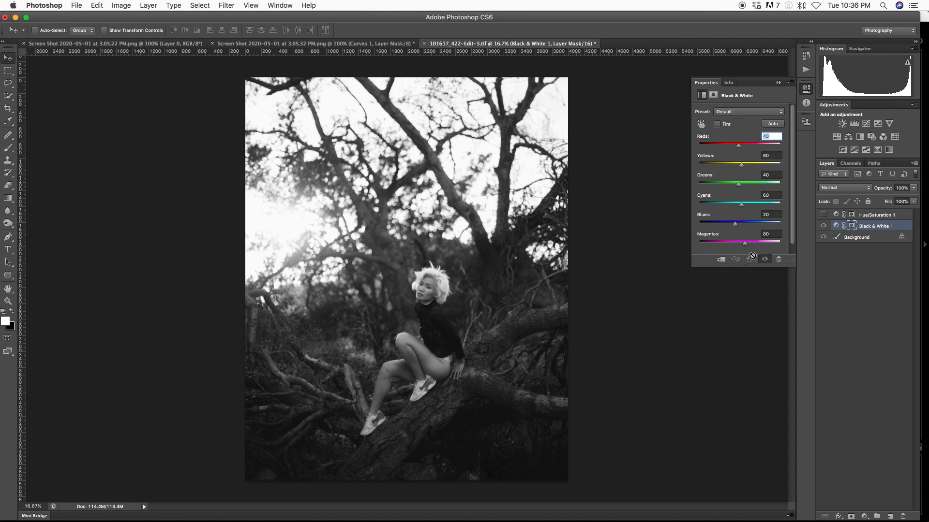
Set the Black & White layer's blend mode to Luminosity and make the Hue/Saturation layer visible again.
{"action": "left_click", "coordinate": [834, 190]}
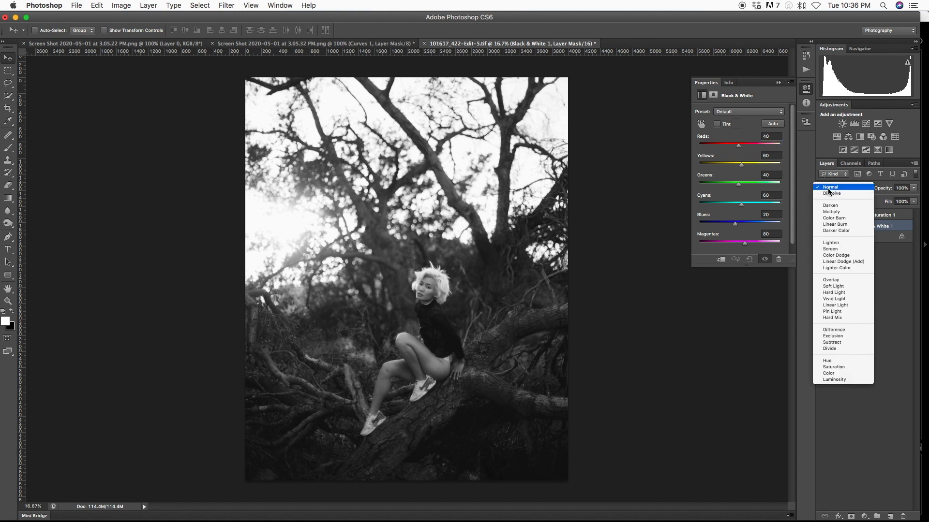
{"action": "left_click", "coordinate": [835, 380]}
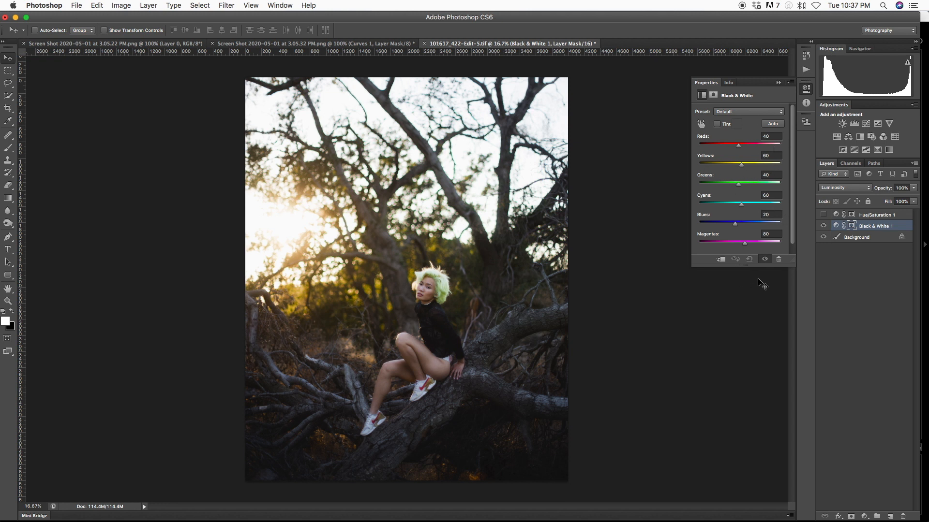
{"action": "left_click", "coordinate": [823, 215]}
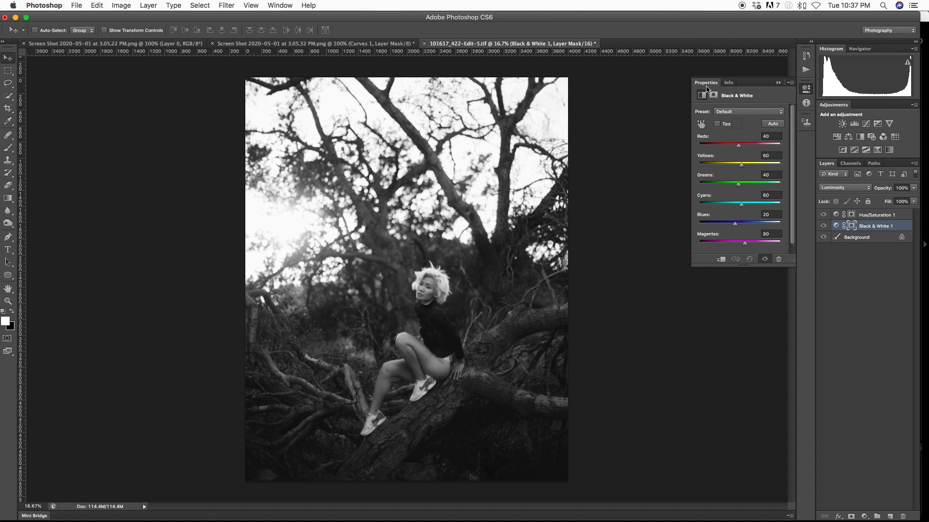
Darken the warm tones in the Black & White adjustment by setting Reds to 9 and Yellows to 15.
{"action": "left_click_drag", "start_coordinate": [740, 168], "coordinate": [733, 169]}
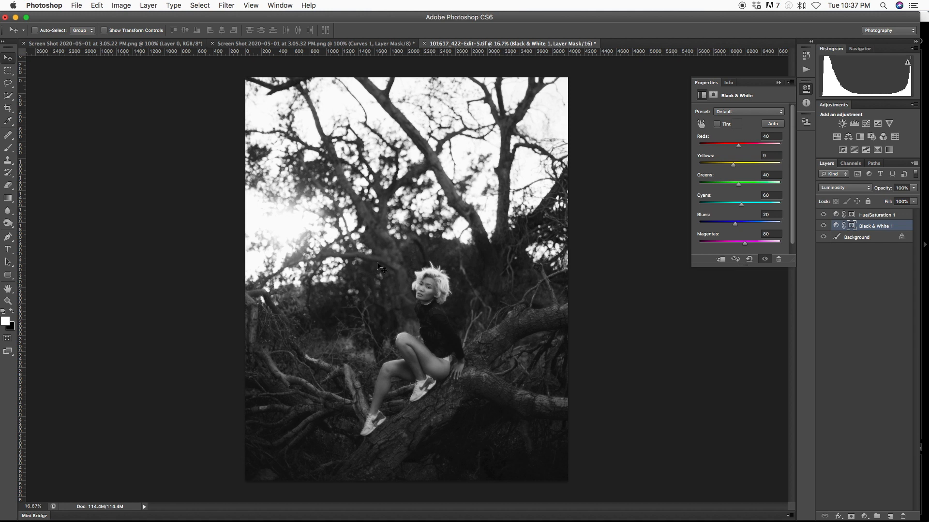
{"action": "key", "text": "super+equal"}
{"action": "key", "text": "super+equal"}
{"action": "mouse_move", "coordinate": [734, 167]}
{"action": "left_mouse_down"}
{"action": "mouse_move", "coordinate": [766, 172]}
{"action": "mouse_move", "coordinate": [710, 172]}
{"action": "mouse_move", "coordinate": [766, 177]}
{"action": "mouse_move", "coordinate": [730, 170]}
{"action": "left_mouse_up"}
{"action": "key", "text": "super+minus"}
{"action": "key", "text": "super+minus"}
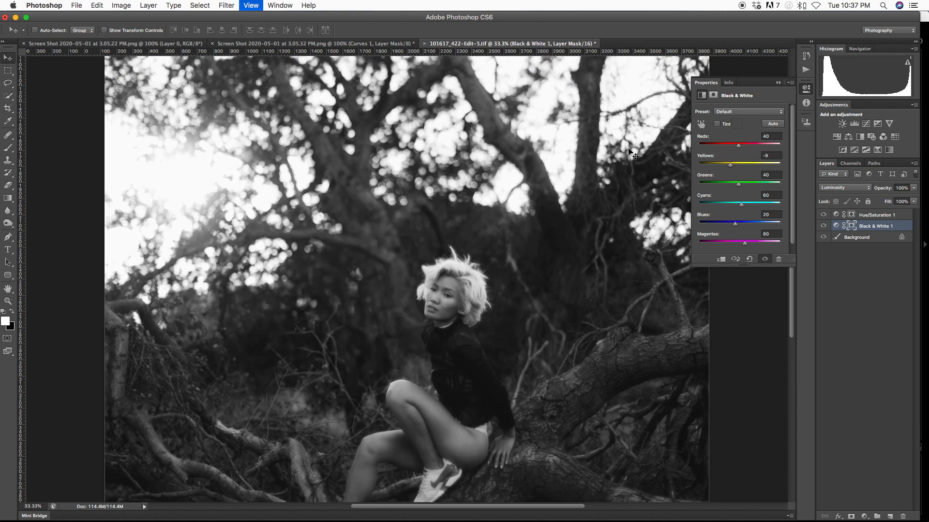
{"action": "key", "text": "super+minus"}
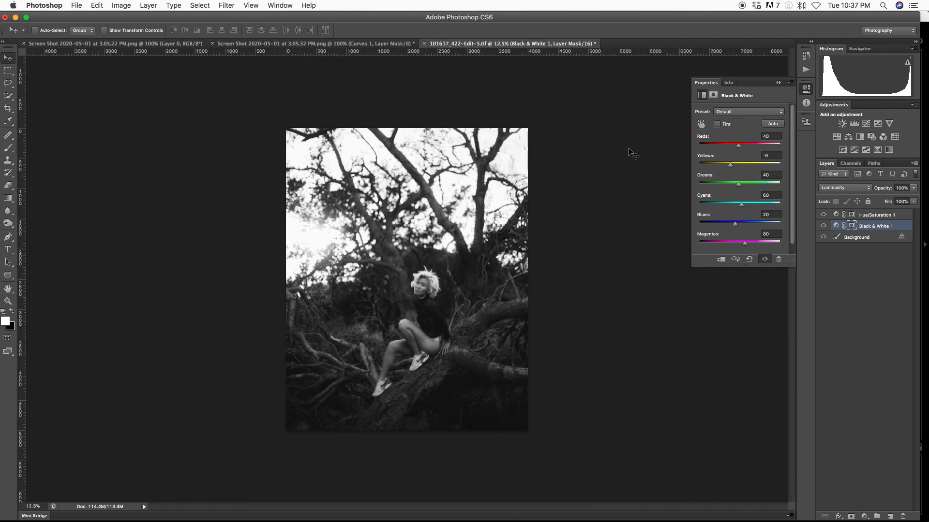
{"action": "mouse_move", "coordinate": [734, 166]}
{"action": "left_mouse_down"}
{"action": "mouse_move", "coordinate": [740, 172]}
{"action": "mouse_move", "coordinate": [733, 149]}
{"action": "left_mouse_up"}
{"action": "key", "text": "super+equal"}
{"action": "key", "text": "super+equal"}
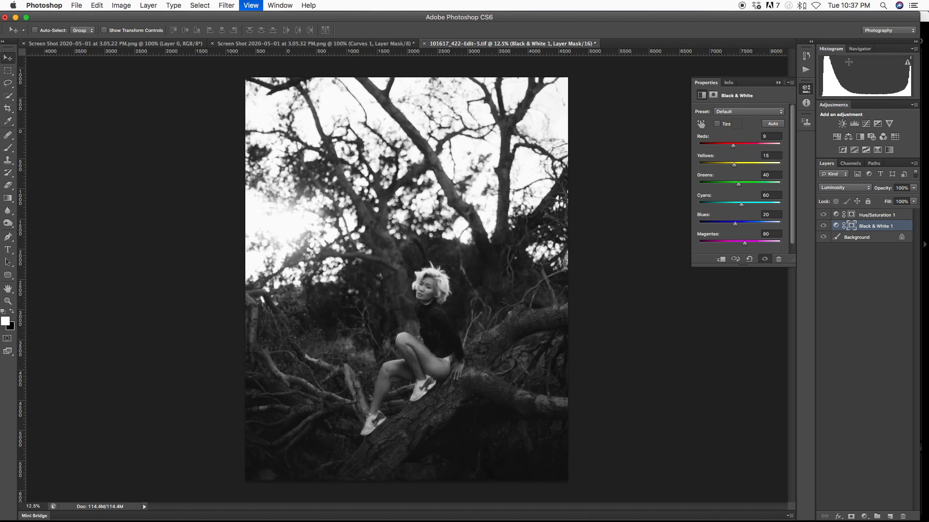
{"action": "key", "text": "super+minus"}
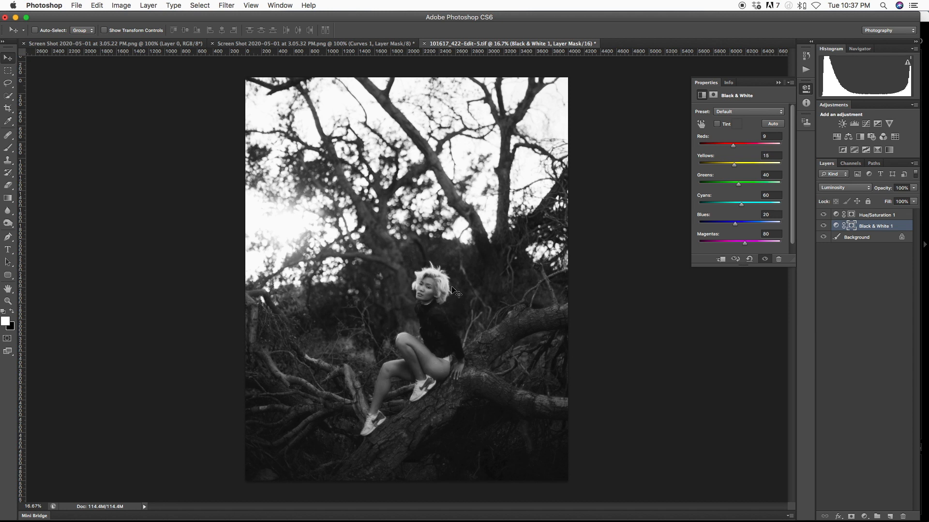
Add a Curves adjustment layer above the Hue/Saturation layer.
{"action": "left_click_drag", "start_coordinate": [732, 145], "coordinate": [733, 155]}
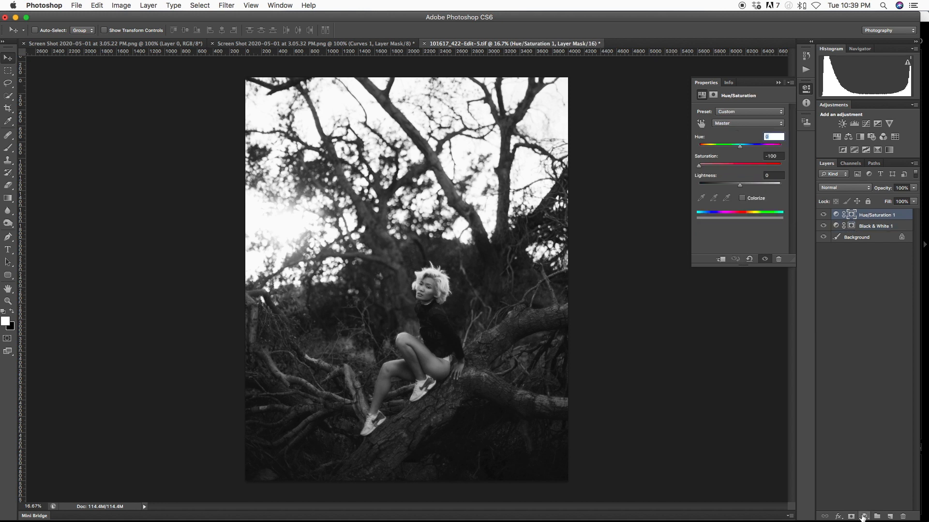
{"action": "left_click", "coordinate": [863, 517]}
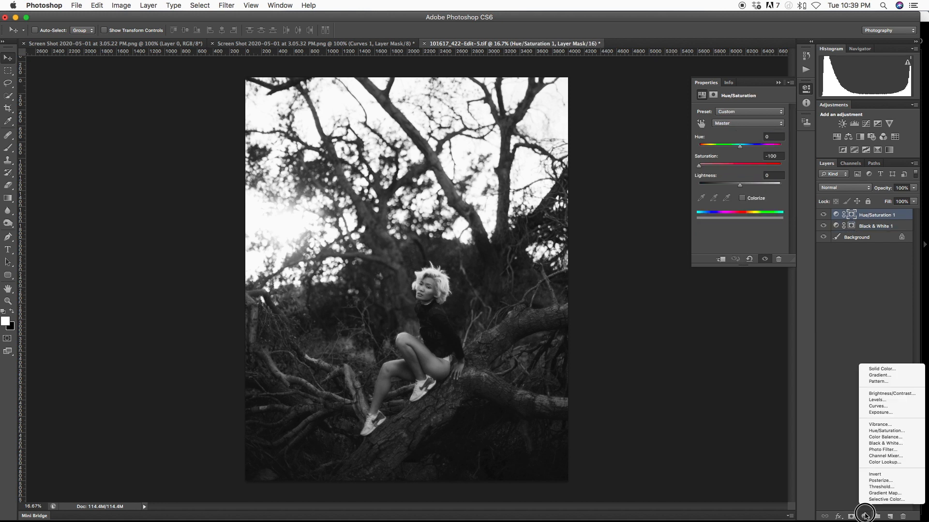
{"action": "left_click", "coordinate": [873, 407]}
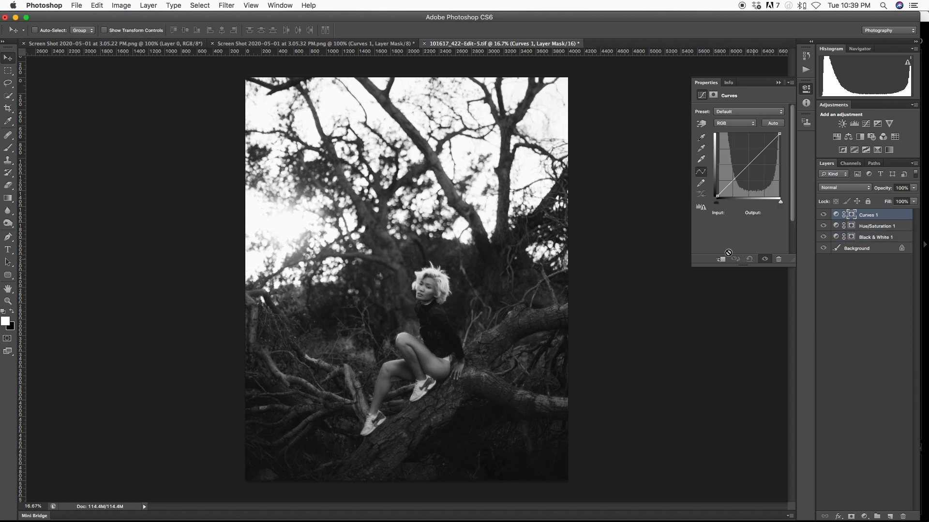
Brighten the midtones in Curves 1 by sampling the woman's head, setting the point at input 136 to output 144.
{"action": "left_click", "coordinate": [702, 125]}
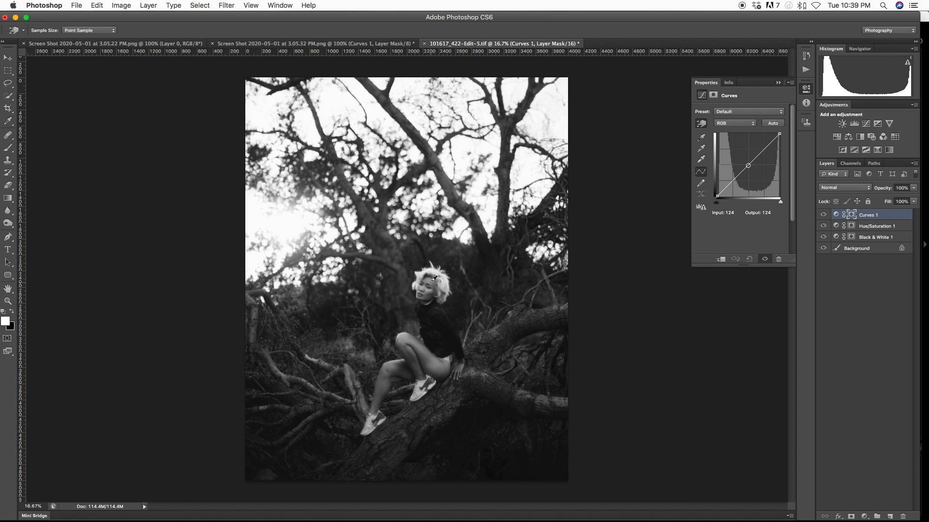
{"action": "key", "text": "super+plus"}
{"action": "key", "text": "super+plus"}
{"action": "key", "text": "super+plus"}
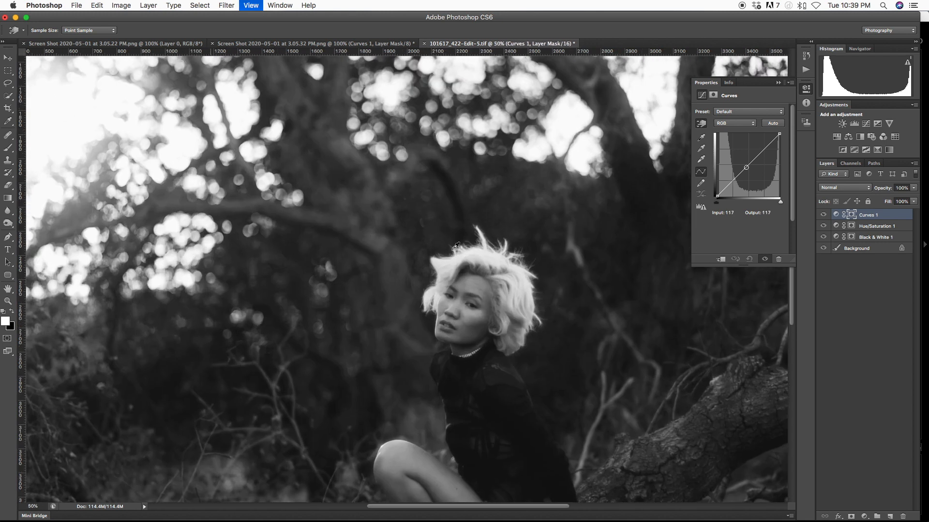
{"action": "left_click", "coordinate": [473, 281]}
{"action": "key", "text": "Up"}
{"action": "key", "text": "Up"}
{"action": "key", "text": "Up"}
{"action": "key", "text": "Up"}
{"action": "key", "text": "Up"}
{"action": "key", "text": "Up"}
{"action": "key", "text": "Up"}
{"action": "key", "text": "Up"}
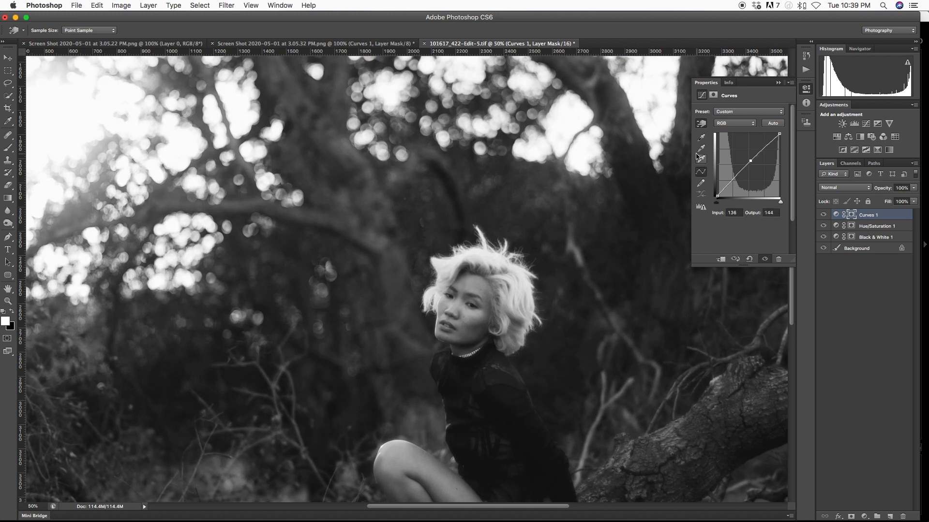
Fine-tune the midtone point in Curves 1 to output 142.
{"action": "key", "text": "super+minus"}
{"action": "key", "text": "super+minus"}
{"action": "key", "text": "super+minus"}
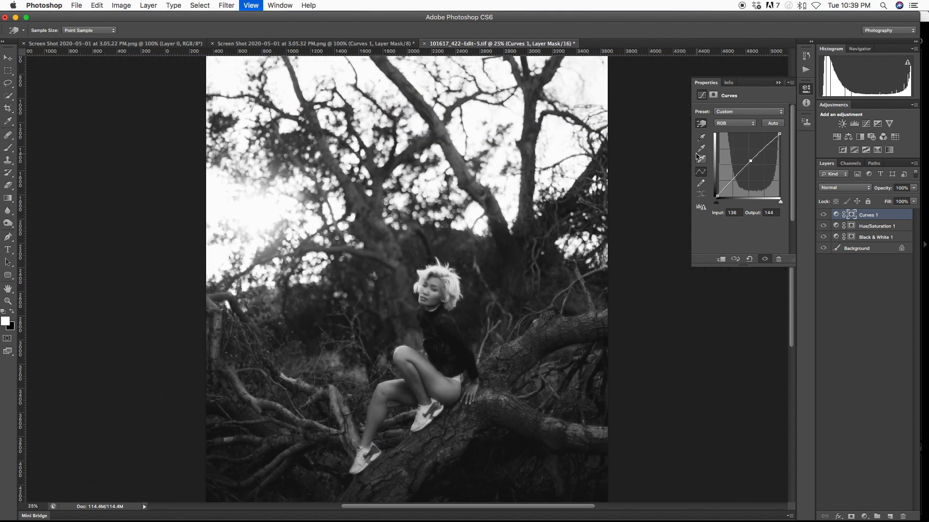
{"action": "key", "text": "Down"}
{"action": "key", "text": "Down"}
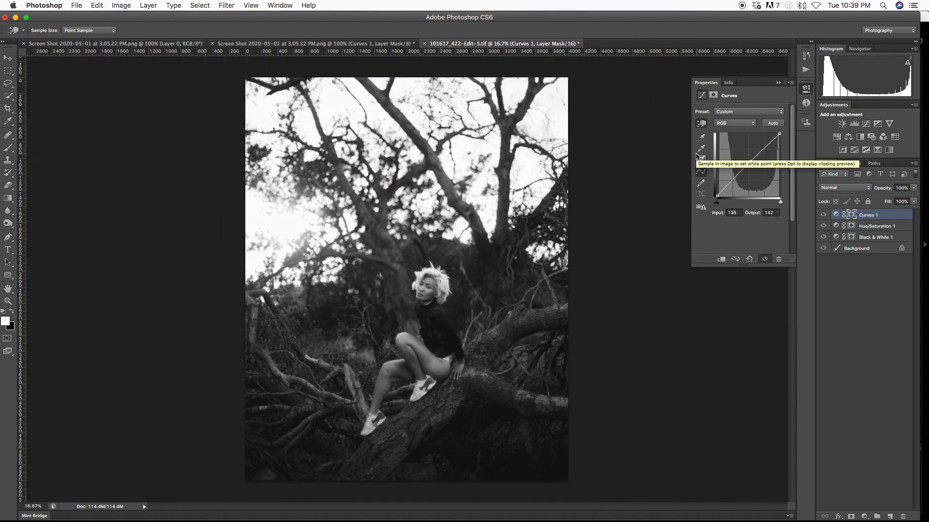
{"action": "key", "text": "Up"}
{"action": "key", "text": "Up"}
{"action": "key", "text": "Down"}
{"action": "key", "text": "Down"}
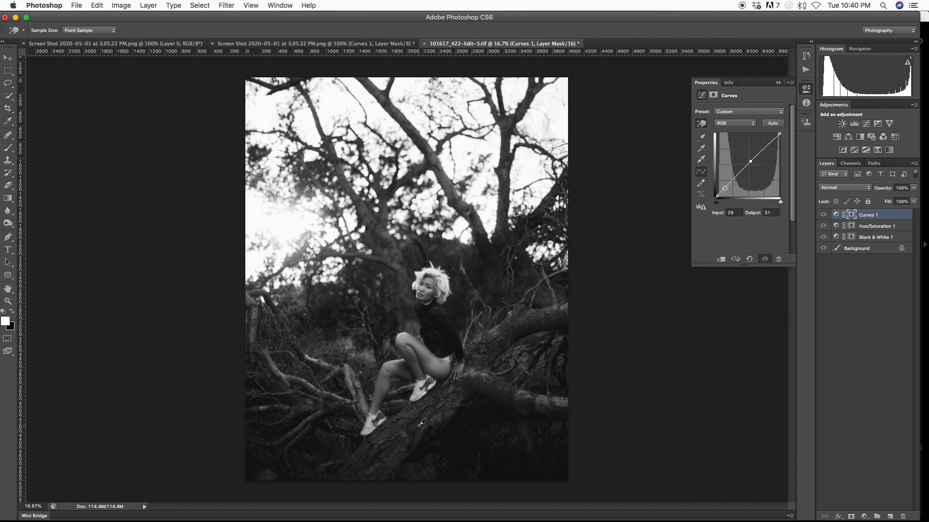
Darken the shadows in Curves 1 slightly by lowering a low curve point sampled from the image.
{"action": "key", "text": "Down"}
{"action": "key", "text": "Down"}
{"action": "key", "text": "Down"}
{"action": "key", "text": "Down"}
{"action": "key", "text": "Down"}
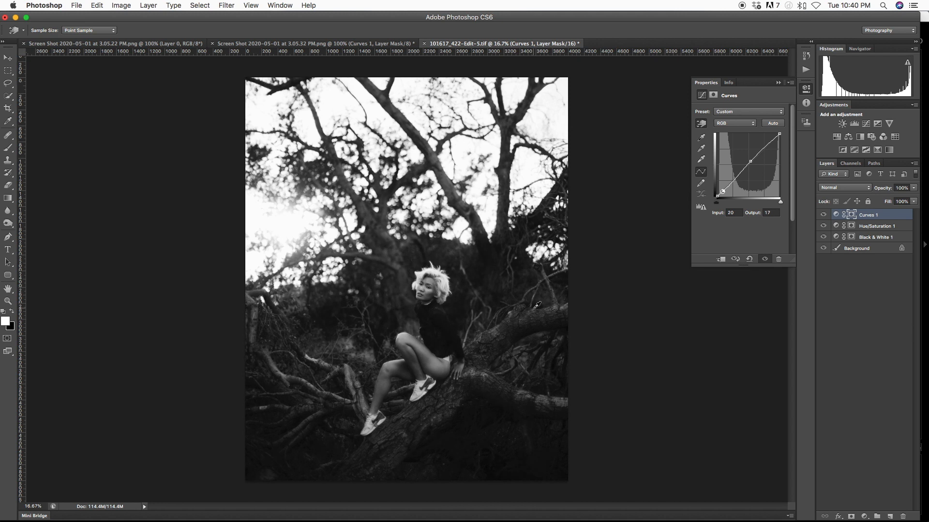
{"action": "key", "text": "Up"}
{"action": "key", "text": "Up"}
{"action": "key", "text": "Up"}
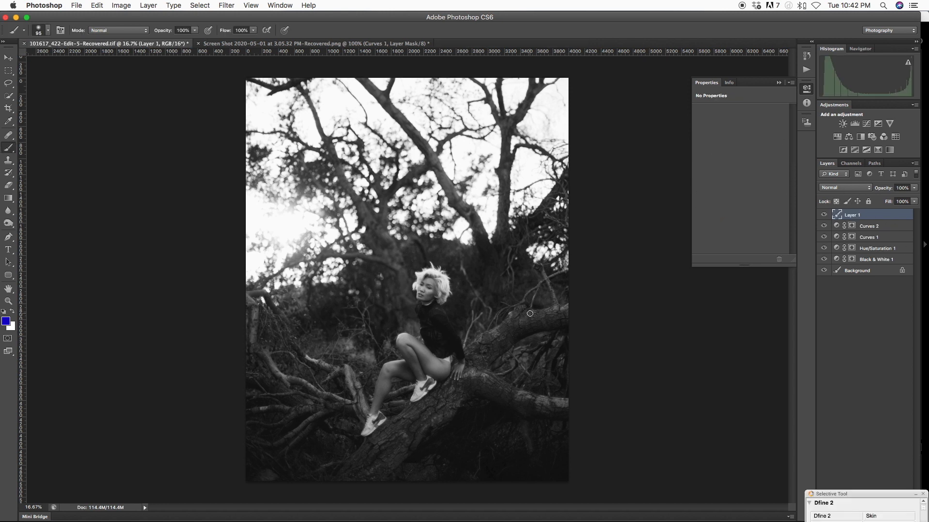
Outline the dark branch areas around the woman in blue on Layer 1, and delete that layer.
{"action": "left_click_drag", "start_coordinate": [530, 313], "coordinate": [538, 313]}
{"action": "mouse_move", "coordinate": [551, 293]}
{"action": "left_mouse_down"}
{"action": "mouse_move", "coordinate": [483, 328]}
{"action": "mouse_move", "coordinate": [571, 297]}
{"action": "mouse_move", "coordinate": [574, 459]}
{"action": "mouse_move", "coordinate": [507, 493]}
{"action": "mouse_move", "coordinate": [355, 474]}
{"action": "mouse_move", "coordinate": [237, 423]}
{"action": "mouse_move", "coordinate": [233, 333]}
{"action": "mouse_move", "coordinate": [359, 347]}
{"action": "mouse_move", "coordinate": [353, 314]}
{"action": "mouse_move", "coordinate": [370, 307]}
{"action": "mouse_move", "coordinate": [368, 269]}
{"action": "mouse_move", "coordinate": [349, 224]}
{"action": "mouse_move", "coordinate": [363, 247]}
{"action": "mouse_move", "coordinate": [381, 252]}
{"action": "mouse_move", "coordinate": [356, 343]}
{"action": "mouse_move", "coordinate": [309, 404]}
{"action": "mouse_move", "coordinate": [396, 434]}
{"action": "mouse_move", "coordinate": [480, 328]}
{"action": "left_mouse_up"}
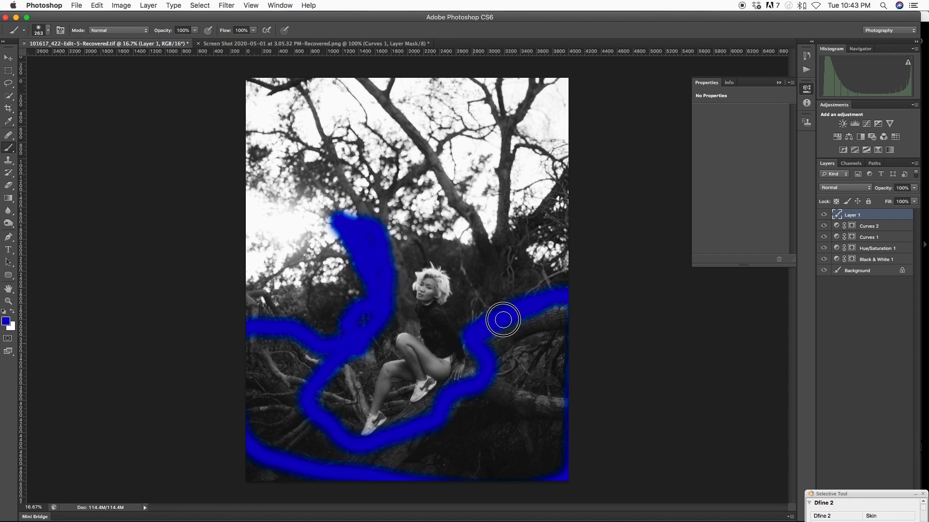
{"action": "left_click", "coordinate": [824, 215]}
{"action": "left_click_drag", "start_coordinate": [416, 417], "coordinate": [48, 297]}
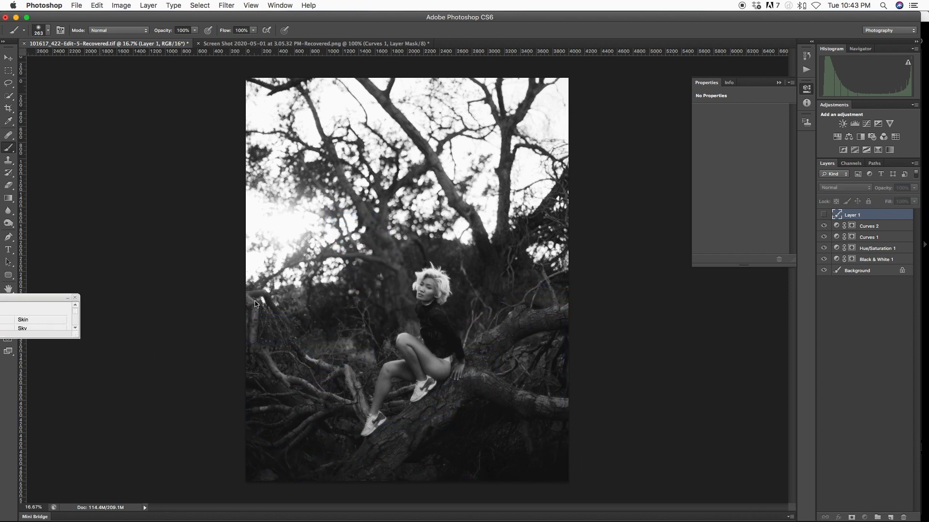
{"action": "left_click_drag", "start_coordinate": [854, 215], "coordinate": [903, 518]}
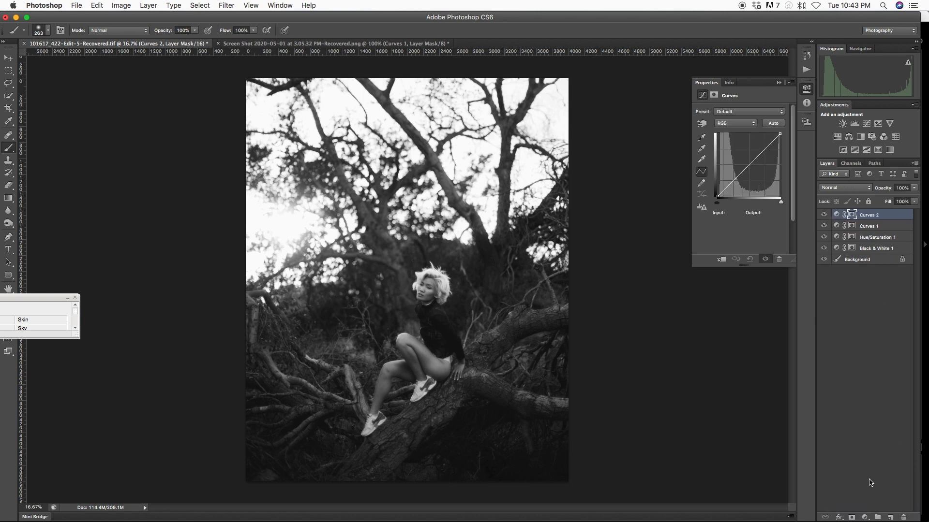
Mask the Curves 2 layer with a Color Range selection of the dark tree trunk, using Sampled Colors with Fuzziness 59.
{"action": "left_click", "coordinate": [837, 216]}
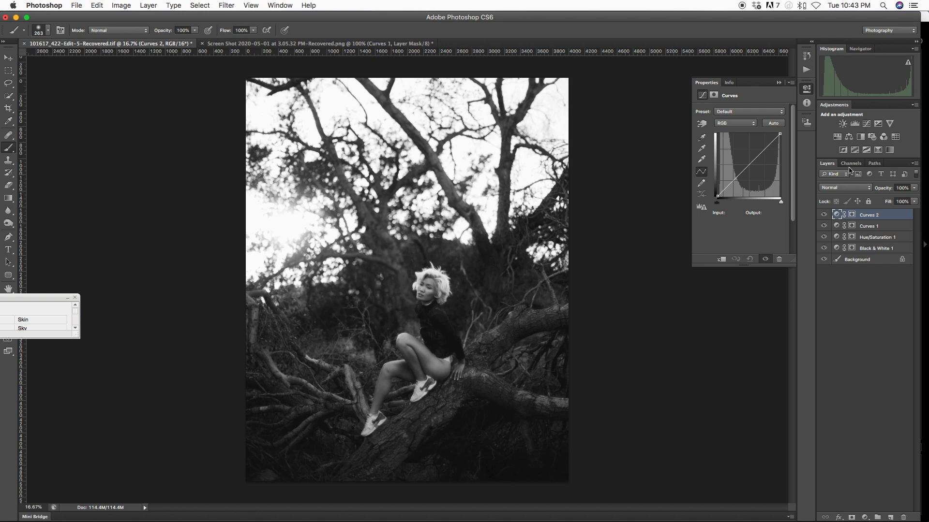
{"action": "left_click", "coordinate": [851, 216]}
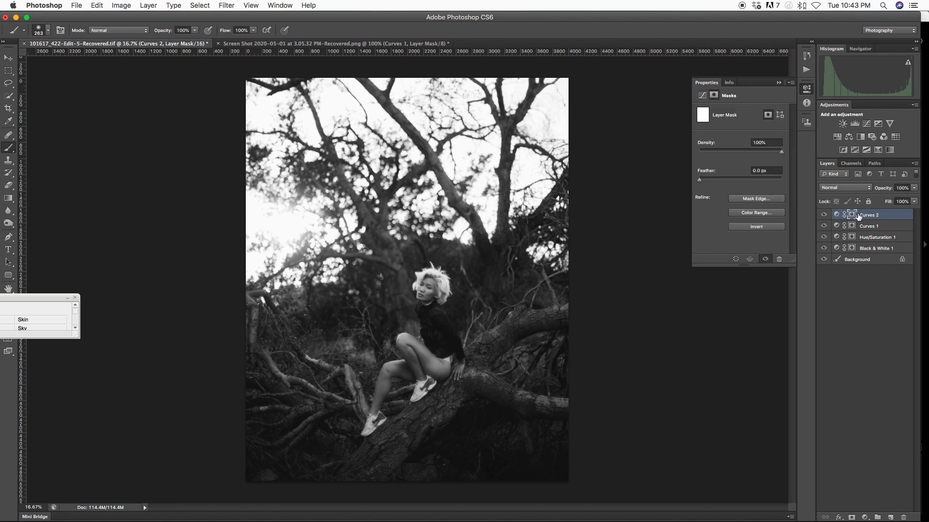
{"action": "left_click", "coordinate": [201, 6]}
{"action": "left_click", "coordinate": [217, 99]}
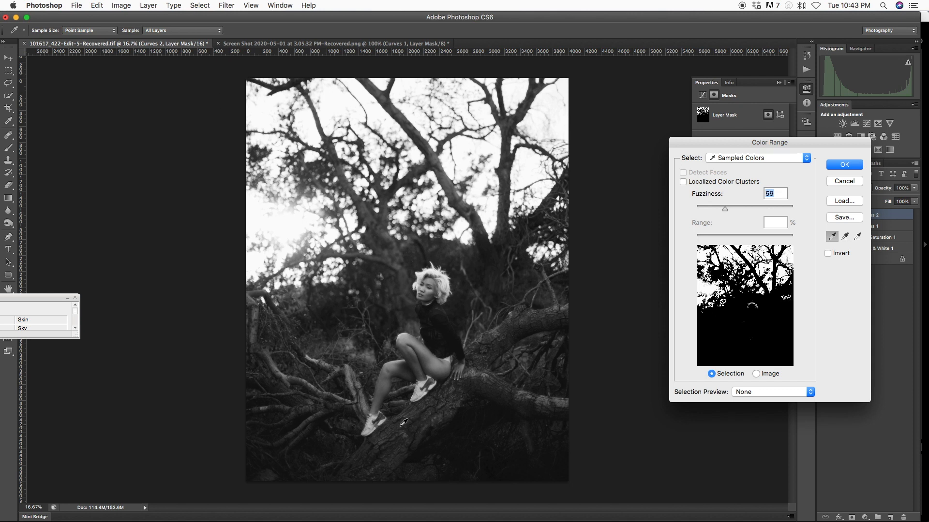
{"action": "left_click", "coordinate": [402, 426]}
{"action": "left_click", "coordinate": [406, 424]}
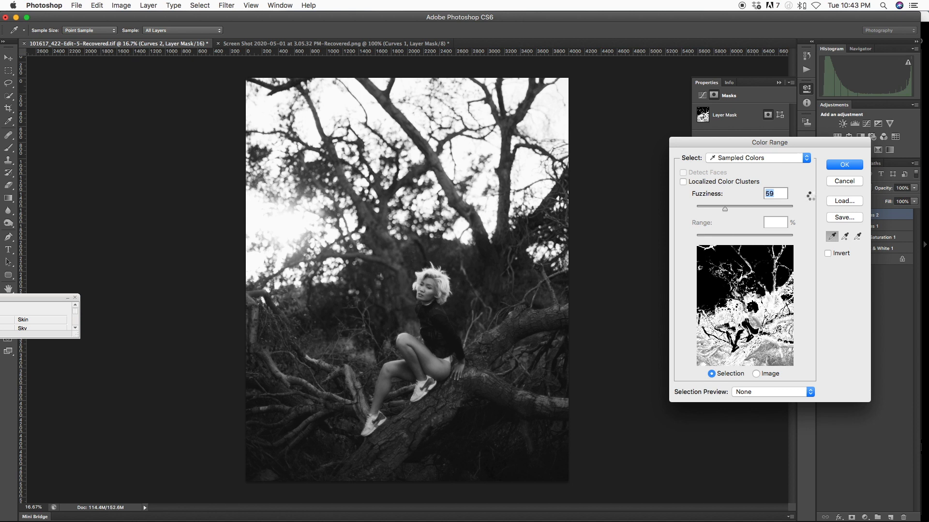
{"action": "key", "text": "Return"}
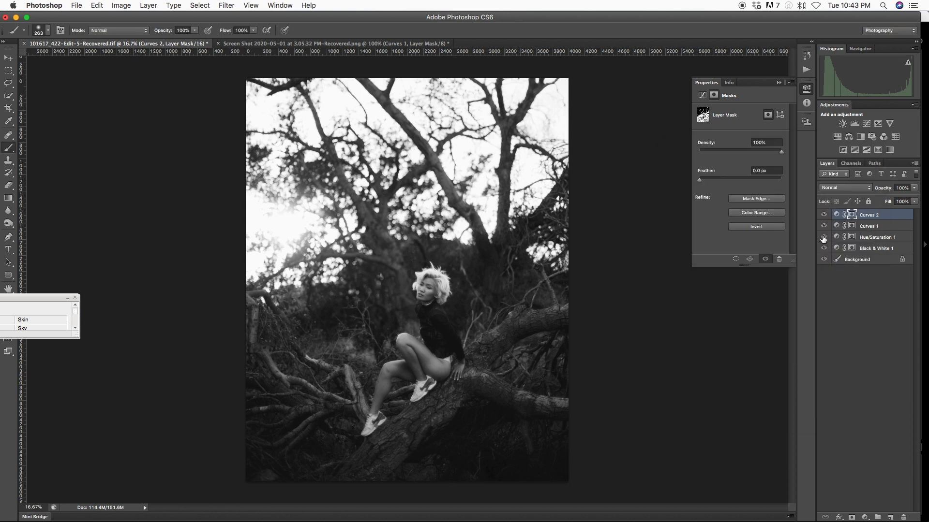
Display the Curves 2 layer mask on its own and move the Selective Tool panel off the toolbox.
{"action": "left_click", "coordinate": [851, 216], "text": "alt"}
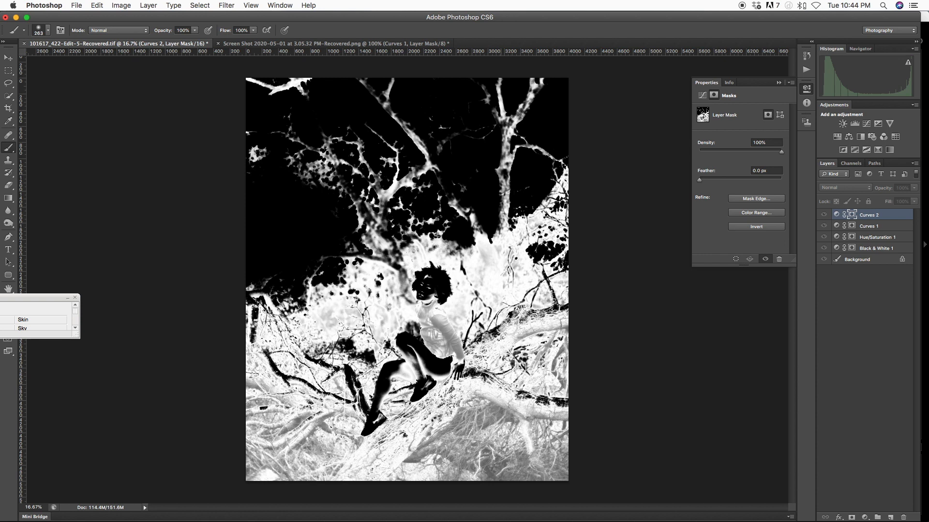
{"action": "key", "text": "super+equal"}
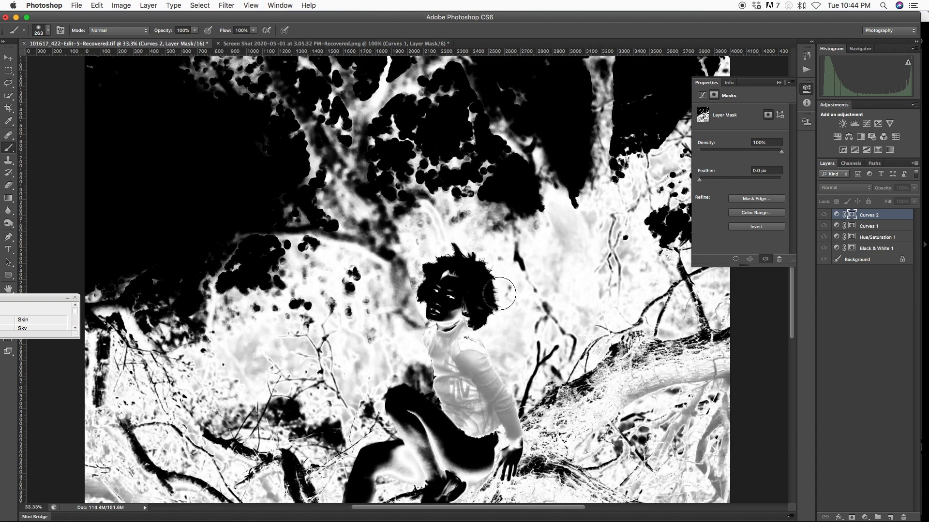
{"action": "scroll", "coordinate": [499, 294], "scroll_direction": "down", "scroll_amount": 5}
{"action": "scroll", "coordinate": [499, 294], "scroll_direction": "right", "scroll_amount": 5}
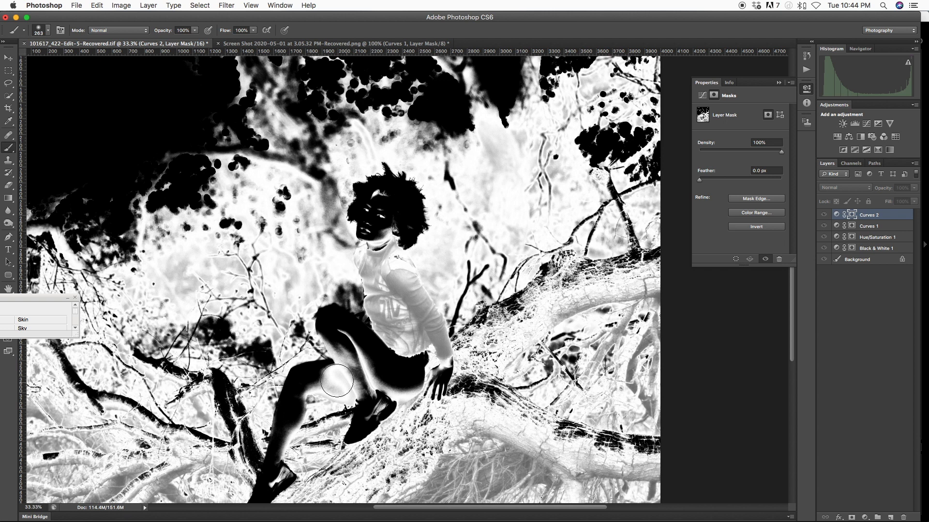
{"action": "left_click_drag", "start_coordinate": [398, 275], "coordinate": [377, 275]}
{"action": "left_click_drag", "start_coordinate": [26, 299], "coordinate": [222, 104]}
Set the foreground colour to black for painting on the mask.
{"action": "left_click", "coordinate": [11, 325]}
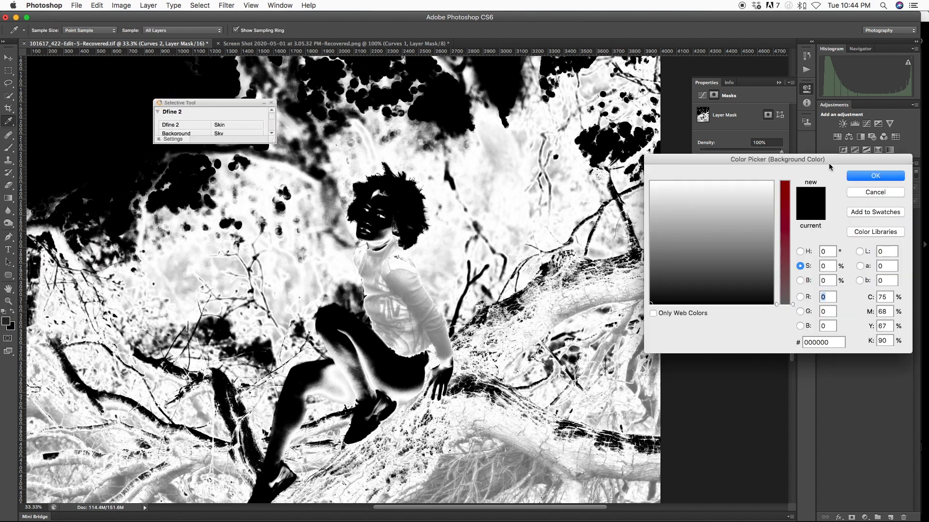
{"action": "left_click", "coordinate": [872, 194]}
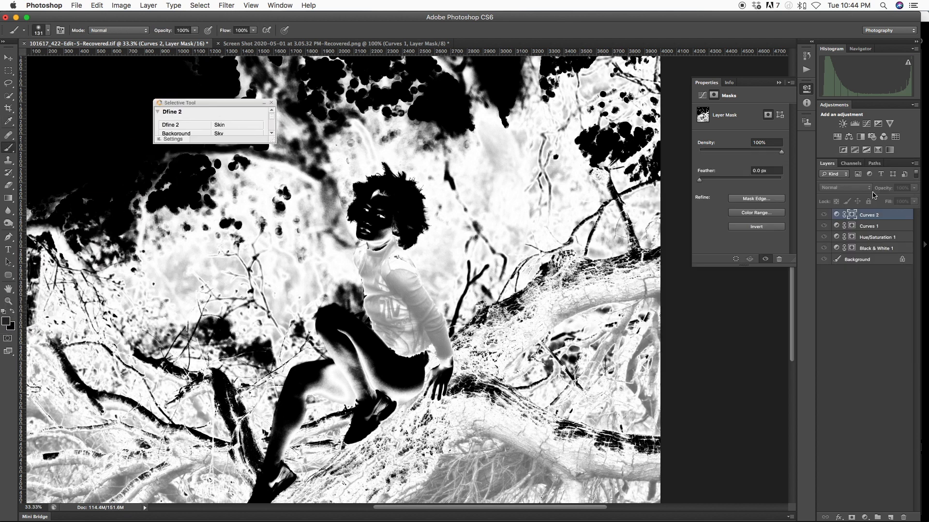
{"action": "left_click", "coordinate": [9, 322]}
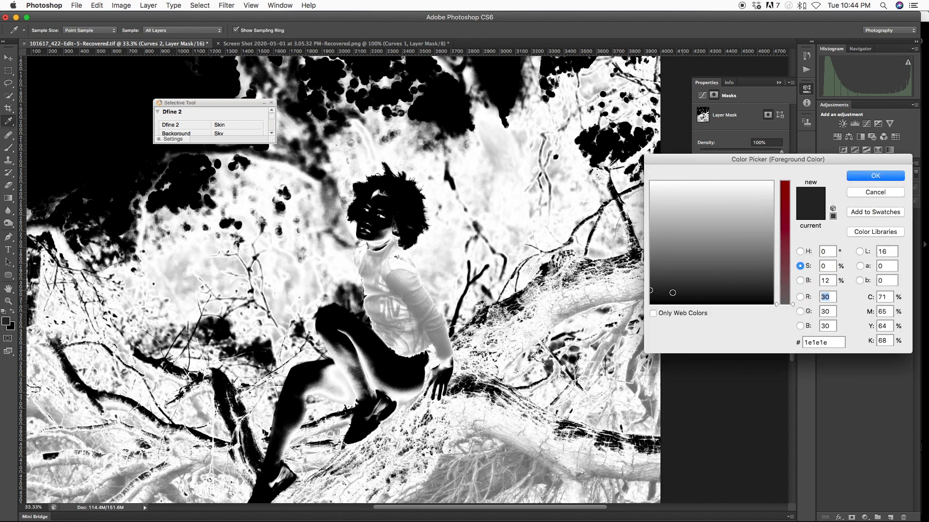
{"action": "left_click_drag", "start_coordinate": [685, 291], "coordinate": [653, 310]}
{"action": "left_click", "coordinate": [869, 179]}
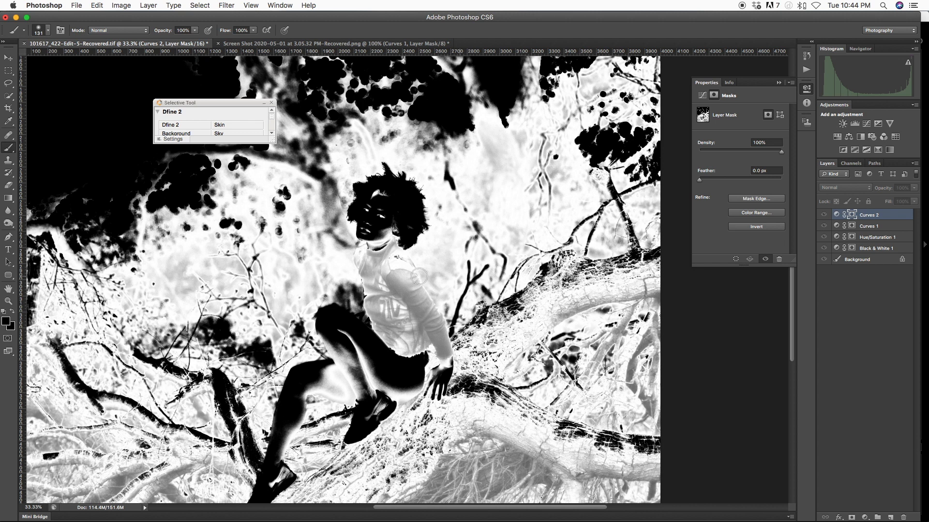
Paint black over the light spots on the woman's face and leg in the Curves 2 mask.
{"action": "mouse_move", "coordinate": [383, 218]}
{"action": "left_mouse_down"}
{"action": "mouse_move", "coordinate": [369, 208]}
{"action": "mouse_move", "coordinate": [384, 222]}
{"action": "left_mouse_up"}
{"action": "left_click_drag", "start_coordinate": [367, 228], "coordinate": [375, 225]}
{"action": "mouse_move", "coordinate": [401, 375]}
{"action": "left_mouse_down"}
{"action": "mouse_move", "coordinate": [412, 377]}
{"action": "mouse_move", "coordinate": [407, 386]}
{"action": "left_mouse_up"}
{"action": "key", "text": "super+minus"}
{"action": "key", "text": "super+minus"}
{"action": "key", "text": "super+minus"}
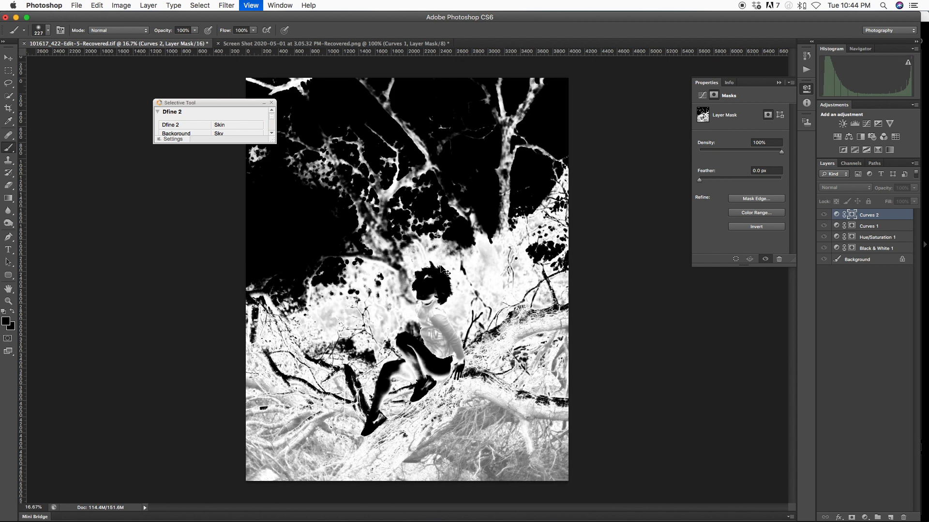
Darken the masked tree and branches in Curves 2 with a shadow point at input 47, output 38.
{"action": "left_click", "coordinate": [836, 217]}
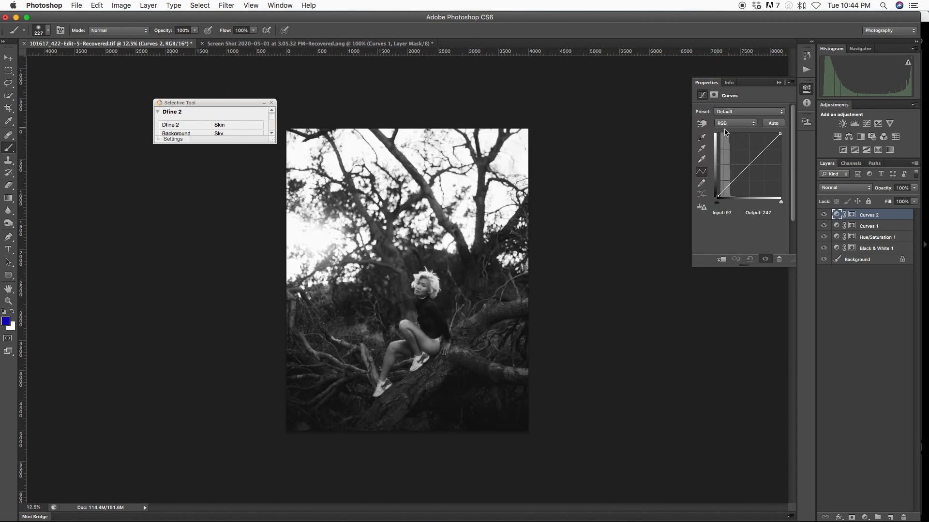
{"action": "left_click", "coordinate": [700, 125]}
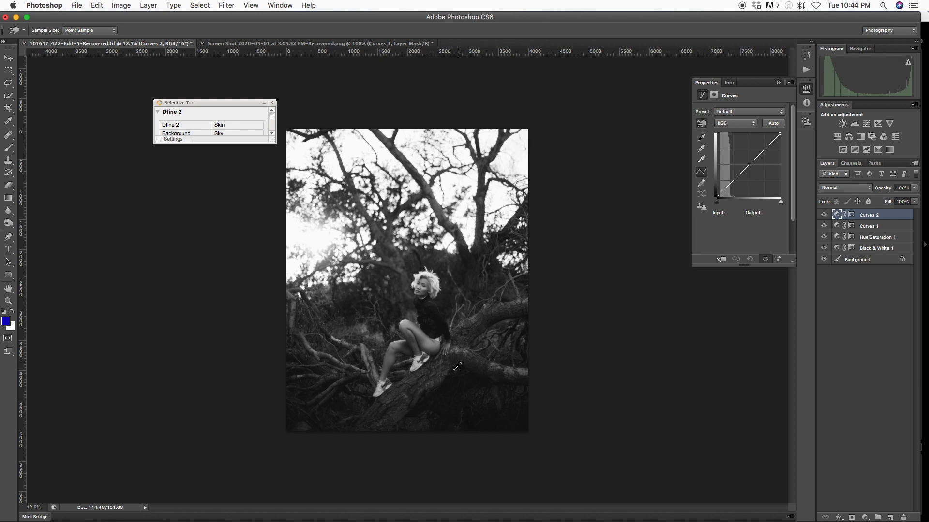
{"action": "mouse_move", "coordinate": [398, 397]}
{"action": "left_mouse_down"}
{"action": "mouse_move", "coordinate": [397, 410]}
{"action": "mouse_move", "coordinate": [388, 402]}
{"action": "left_mouse_up"}
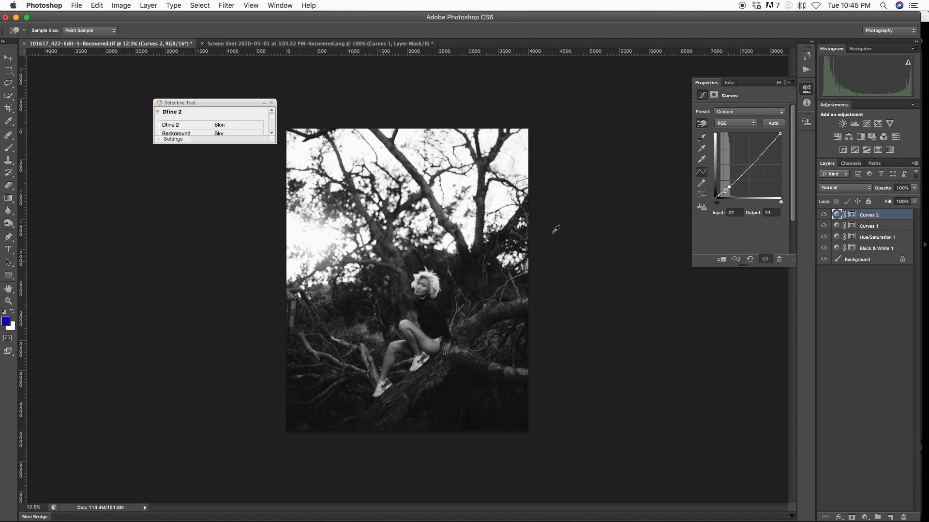
Compare the image with Curves 2 hidden and shown, and remove the shadow point from its curve.
{"action": "left_click", "coordinate": [824, 214]}
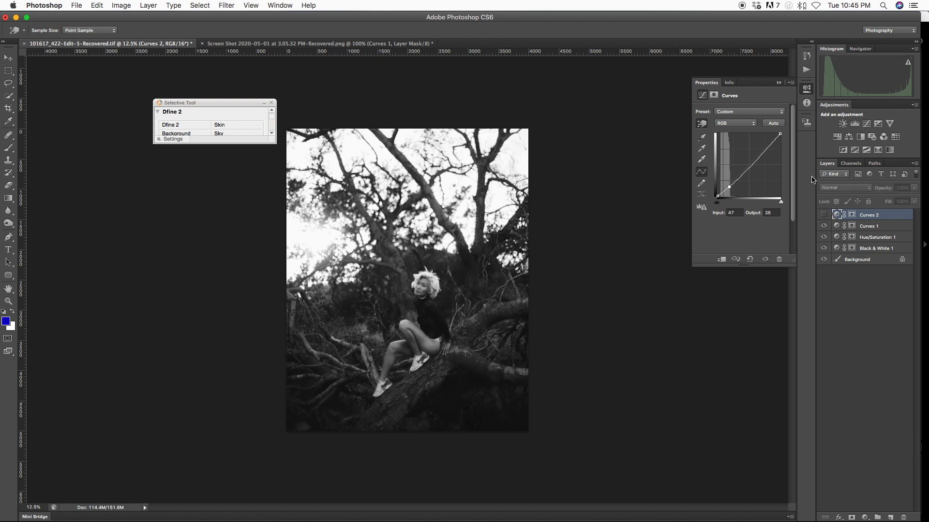
{"action": "left_click", "coordinate": [823, 215]}
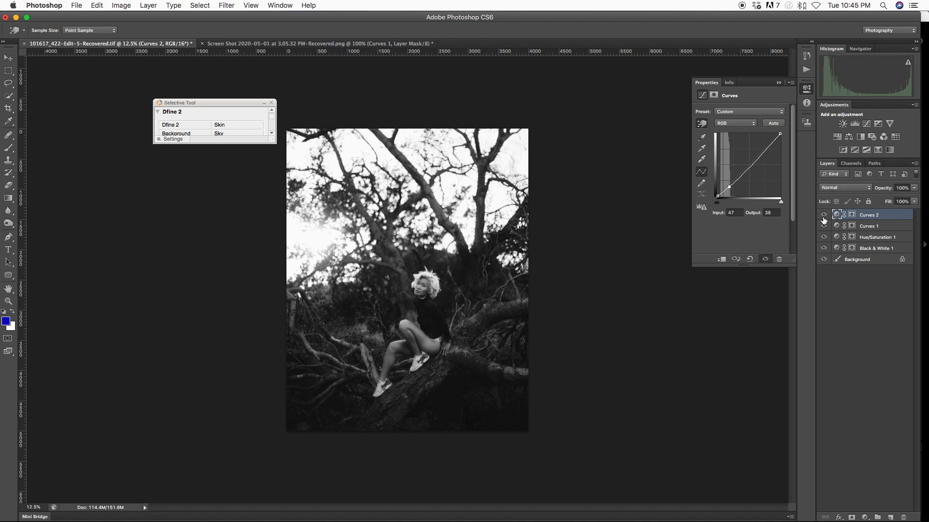
{"action": "left_click", "coordinate": [823, 217]}
{"action": "left_click", "coordinate": [823, 217]}
{"action": "left_click_drag", "start_coordinate": [729, 187], "coordinate": [748, 228]}
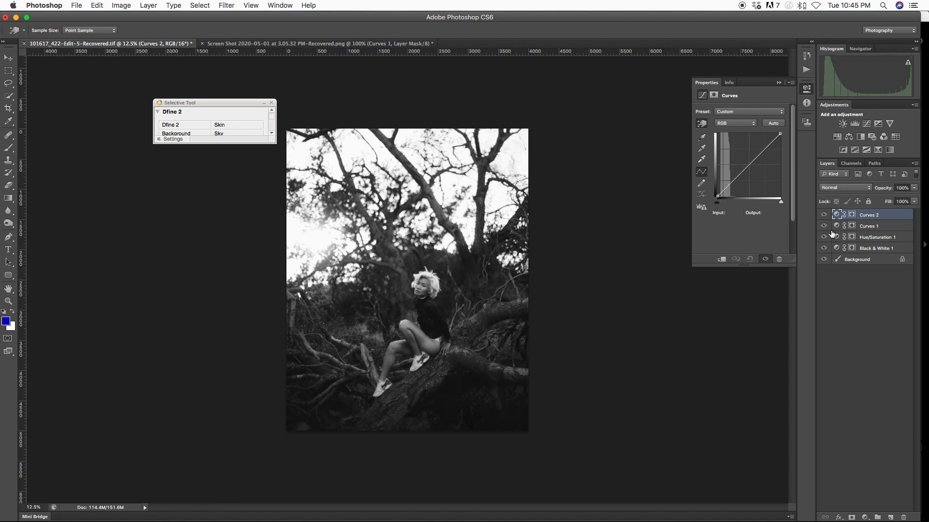
Paint the woman's whole figure solid black in the Curves 2 layer mask to exclude her from the adjustment.
{"action": "left_click", "coordinate": [853, 215], "text": "alt"}
{"action": "key", "text": "b"}
{"action": "key", "text": "super+equal"}
{"action": "key", "text": "super+equal"}
{"action": "key", "text": "super+equal"}
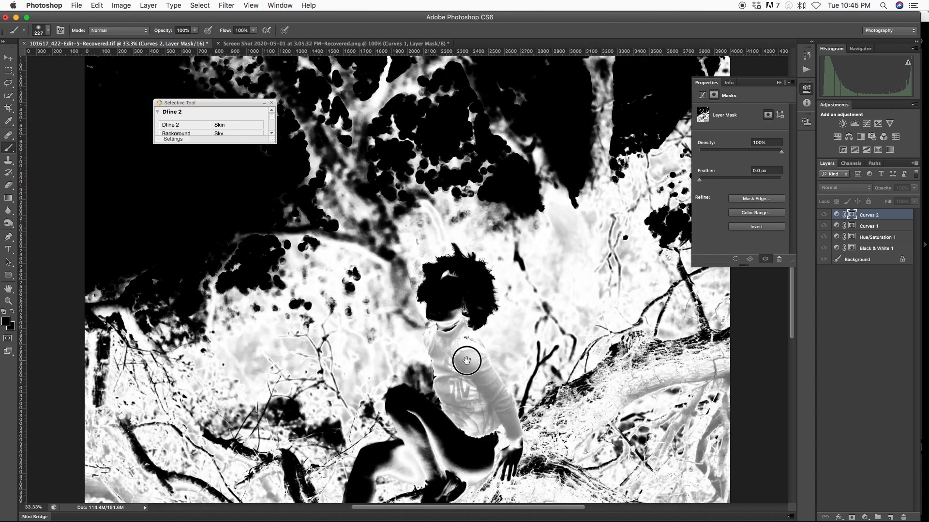
{"action": "left_click_drag", "start_coordinate": [466, 360], "coordinate": [405, 259]}
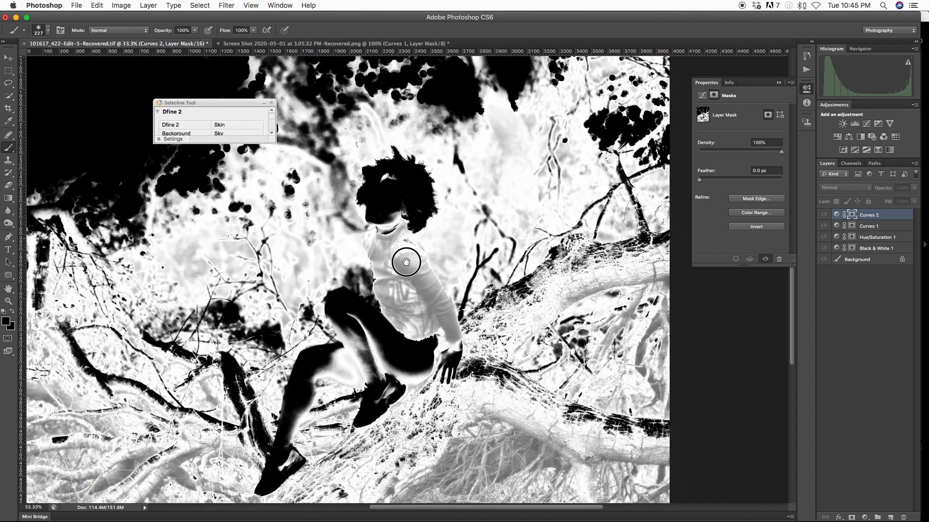
{"action": "left_click_drag", "start_coordinate": [220, 233], "coordinate": [224, 233]}
{"action": "mouse_move", "coordinate": [409, 250]}
{"action": "left_mouse_down"}
{"action": "mouse_move", "coordinate": [371, 238]}
{"action": "mouse_move", "coordinate": [399, 236]}
{"action": "mouse_move", "coordinate": [381, 234]}
{"action": "mouse_move", "coordinate": [380, 190]}
{"action": "mouse_move", "coordinate": [390, 190]}
{"action": "mouse_move", "coordinate": [386, 272]}
{"action": "mouse_move", "coordinate": [402, 308]}
{"action": "mouse_move", "coordinate": [394, 299]}
{"action": "mouse_move", "coordinate": [417, 331]}
{"action": "mouse_move", "coordinate": [432, 302]}
{"action": "mouse_move", "coordinate": [423, 265]}
{"action": "mouse_move", "coordinate": [447, 362]}
{"action": "mouse_move", "coordinate": [445, 349]}
{"action": "mouse_move", "coordinate": [405, 333]}
{"action": "mouse_move", "coordinate": [375, 352]}
{"action": "mouse_move", "coordinate": [421, 367]}
{"action": "mouse_move", "coordinate": [352, 340]}
{"action": "mouse_move", "coordinate": [353, 370]}
{"action": "mouse_move", "coordinate": [302, 374]}
{"action": "mouse_move", "coordinate": [305, 390]}
{"action": "mouse_move", "coordinate": [267, 470]}
{"action": "mouse_move", "coordinate": [315, 356]}
{"action": "mouse_move", "coordinate": [291, 458]}
{"action": "left_mouse_up"}
{"action": "left_click_drag", "start_coordinate": [381, 386], "coordinate": [384, 387]}
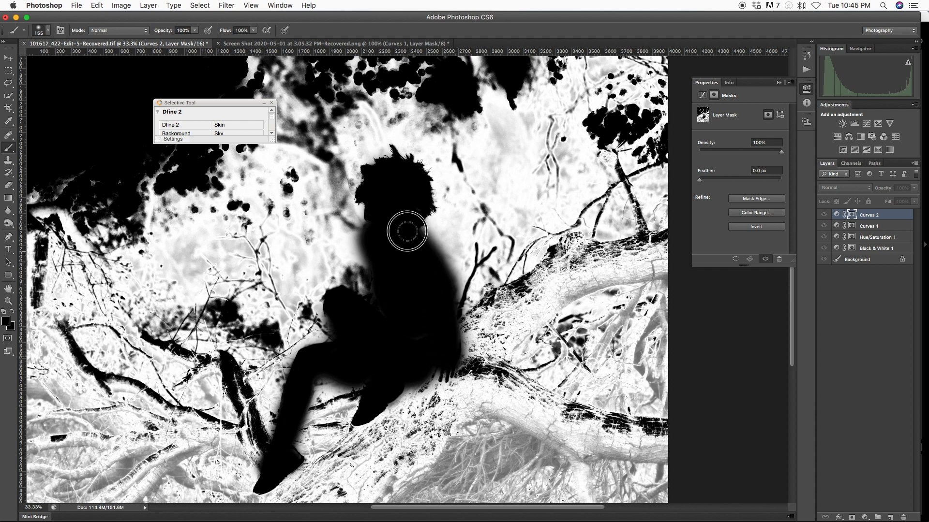
{"action": "left_click_drag", "start_coordinate": [416, 291], "coordinate": [401, 291], "text": "ctrl+alt"}
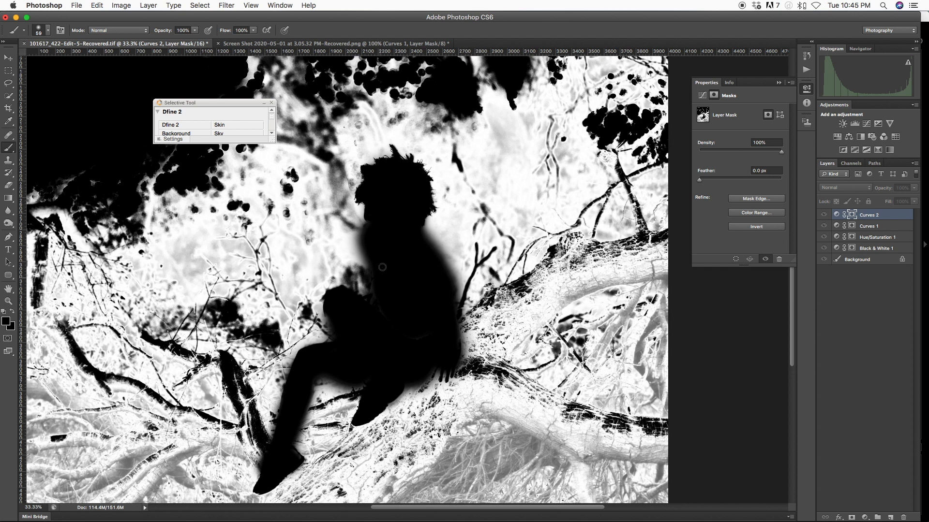
{"action": "key", "text": "super+minus"}
{"action": "key", "text": "super+minus"}
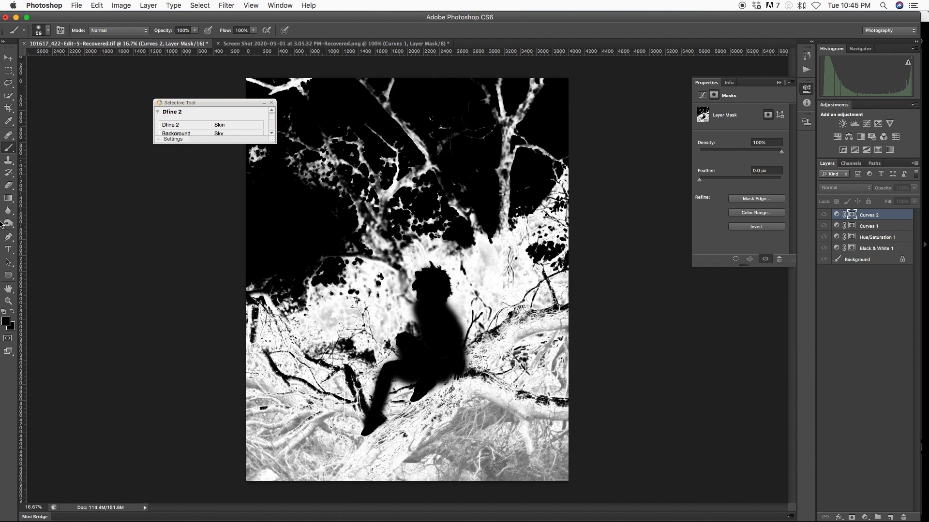
Darken the masked shadows in Curves 2 with a targeted curve point at input 53, output 45.
{"action": "left_click", "coordinate": [837, 215]}
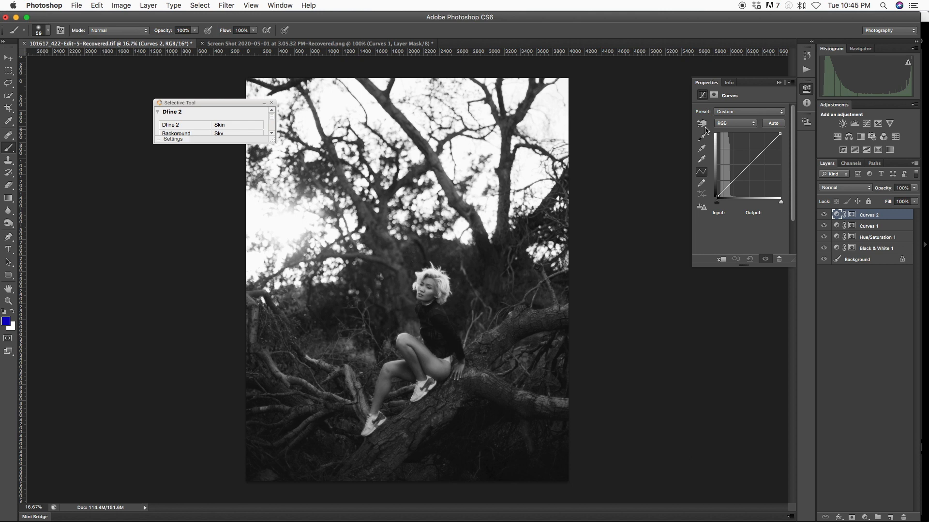
{"action": "left_click", "coordinate": [701, 123]}
{"action": "left_click", "coordinate": [408, 425]}
{"action": "key", "text": "Down"}
{"action": "key", "text": "Down"}
{"action": "key", "text": "Down"}
{"action": "key", "text": "Down"}
{"action": "key", "text": "Down"}
{"action": "key", "text": "Down"}
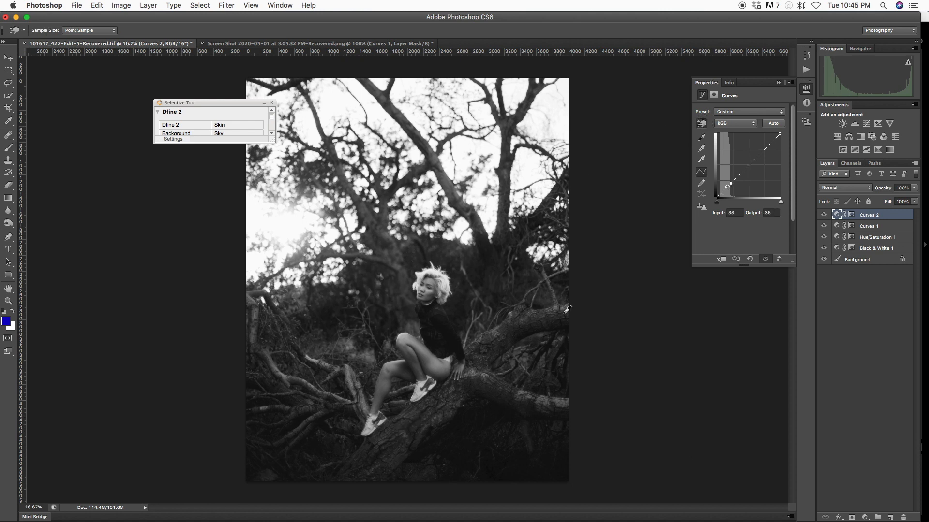
{"action": "key", "text": "Down"}
{"action": "key", "text": "super+minus"}
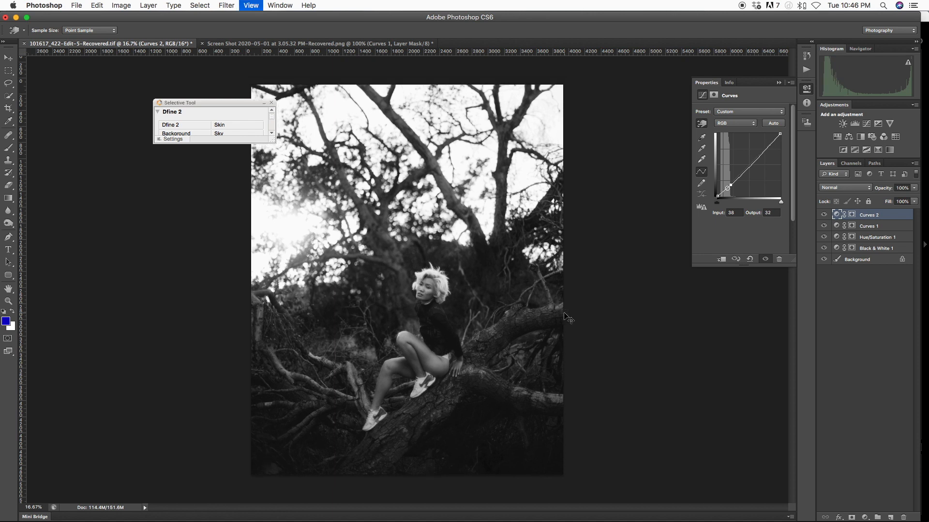
Compare the image with Curves 2 hidden and shown, and inspect it at different magnifications.
{"action": "left_click", "coordinate": [823, 216]}
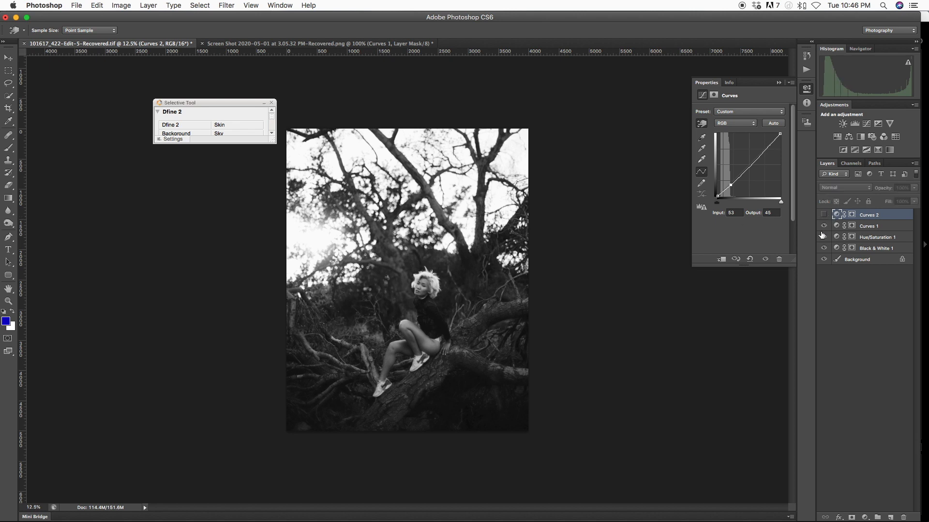
{"action": "left_click", "coordinate": [824, 216]}
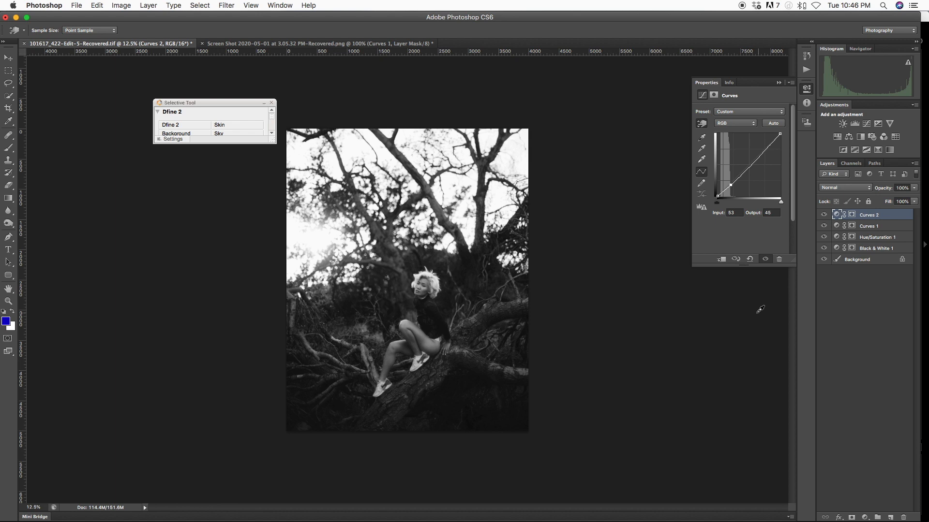
{"action": "key", "text": "super+plus"}
{"action": "key", "text": "super+plus"}
{"action": "key", "text": "super+plus"}
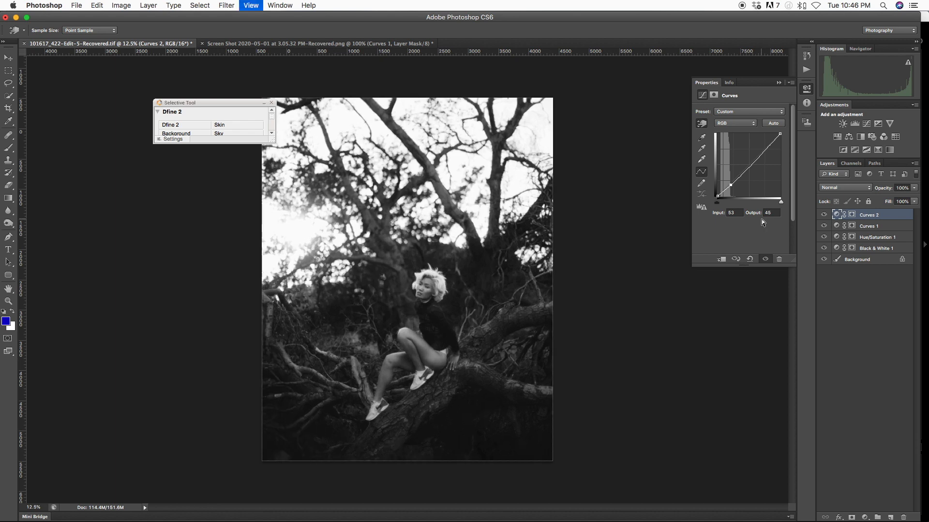
{"action": "key", "text": "super+minus"}
{"action": "key", "text": "super+minus"}
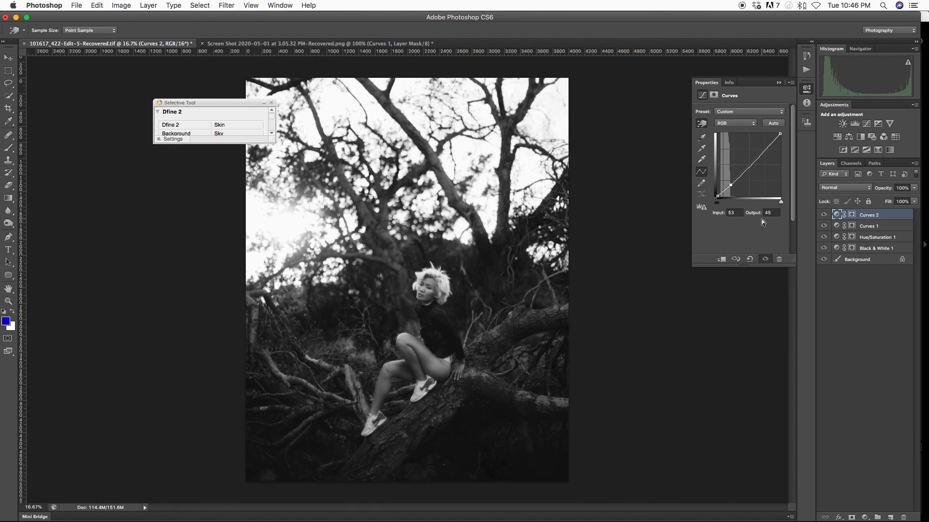
Close the Selective Tool window and group the four adjustment layers from Curves 2 down to Black & White 1.
{"action": "left_click", "coordinate": [272, 102]}
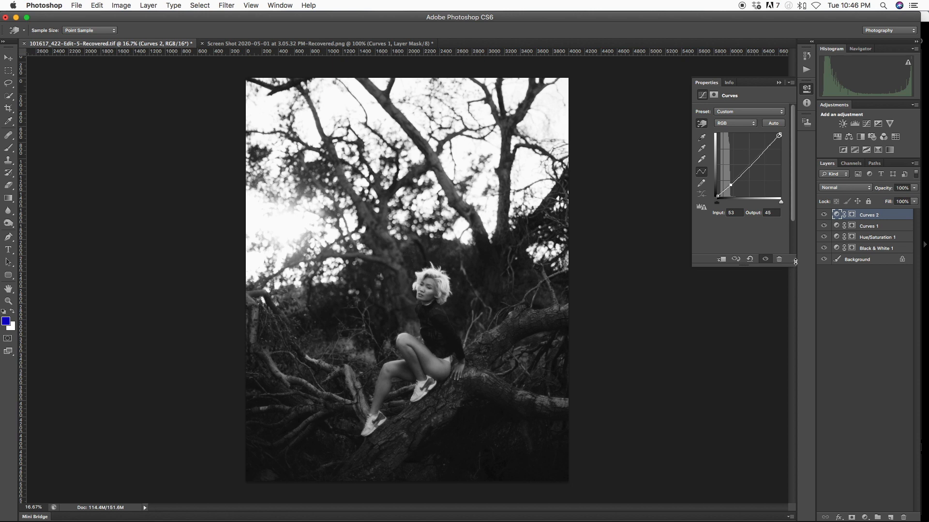
{"action": "left_click", "coordinate": [838, 252], "text": "shift"}
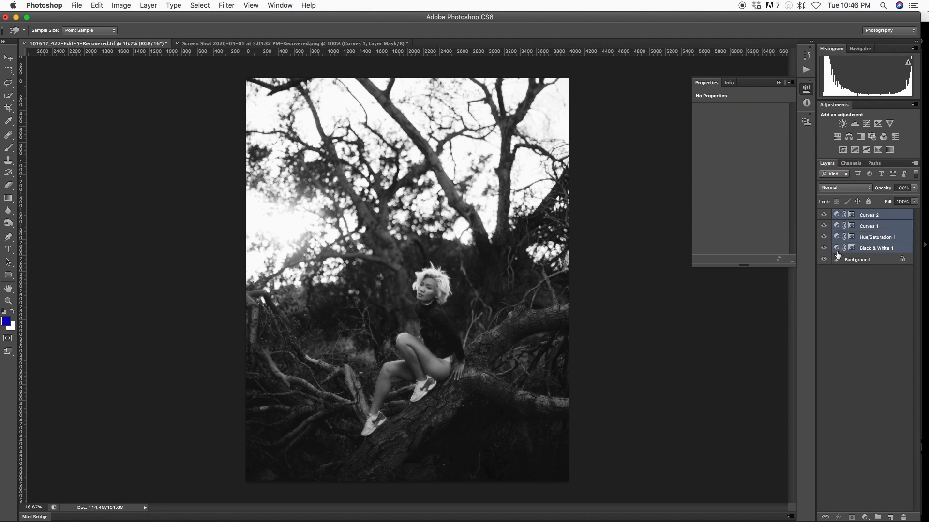
{"action": "key", "text": "ctrl+g"}
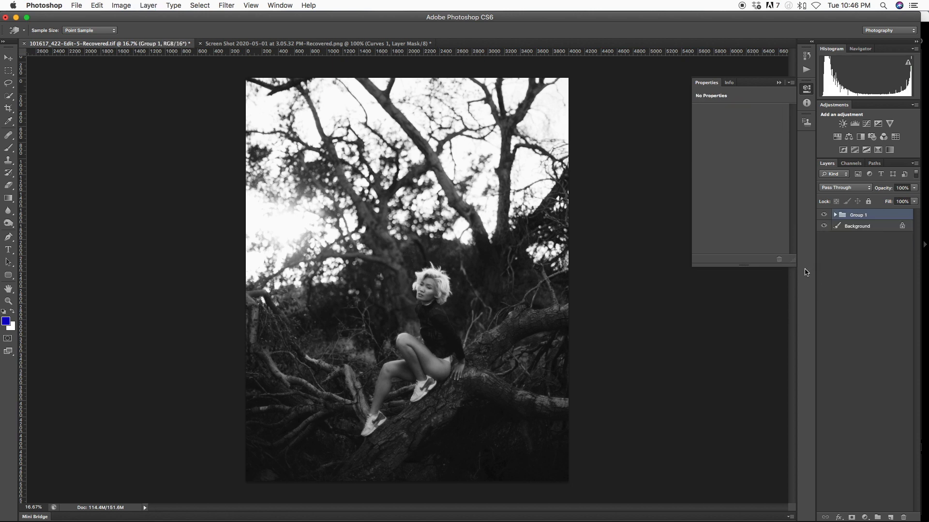
Compare the image with and without Group 1, leave the group hidden, and duplicate the Background layer.
{"action": "left_click", "coordinate": [823, 214]}
{"action": "left_click", "coordinate": [823, 215]}
{"action": "left_click", "coordinate": [823, 214]}
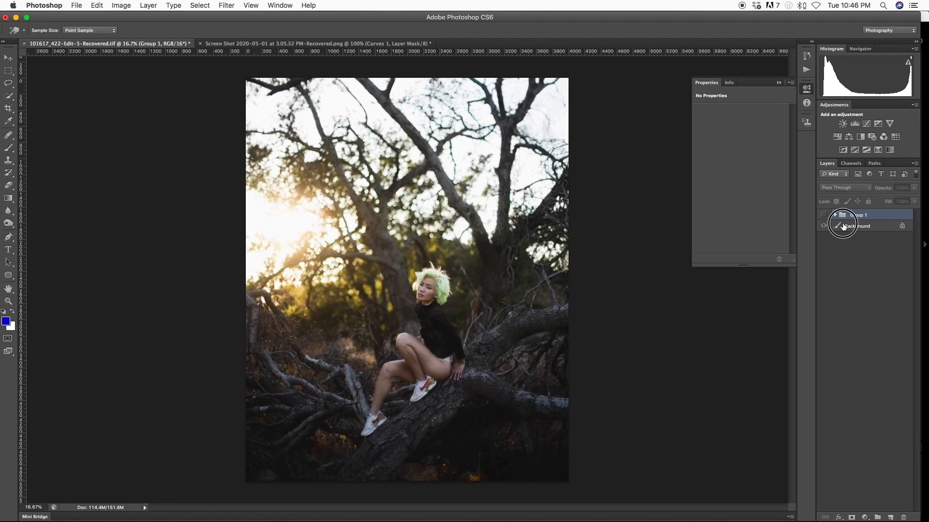
{"action": "left_click", "coordinate": [852, 230]}
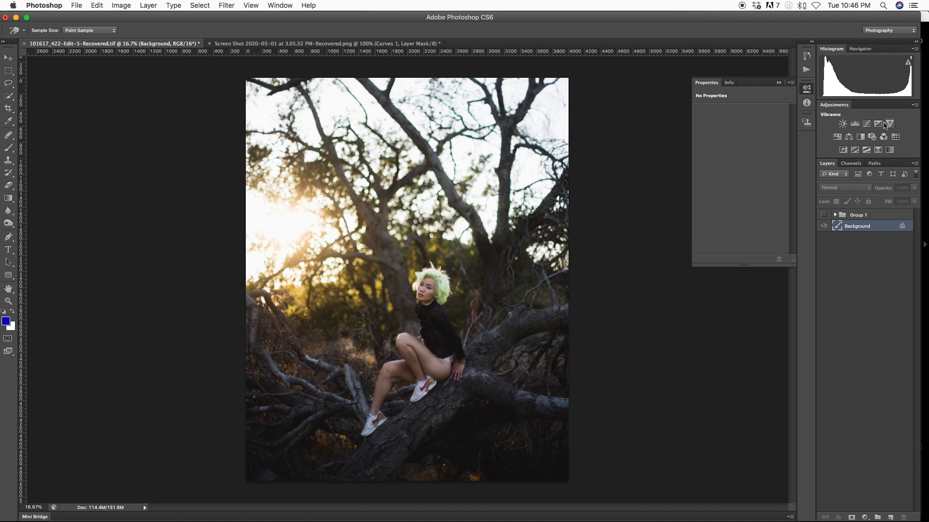
{"action": "key", "text": "super+j"}
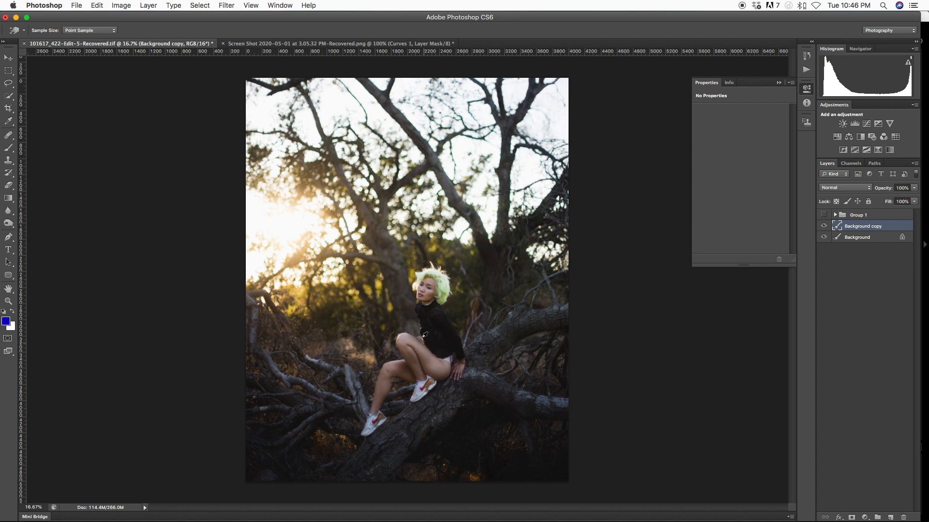
Smooth the skin on the woman's upper thigh with the Clone Stamp on the Background copy layer.
{"action": "left_click", "coordinate": [9, 160]}
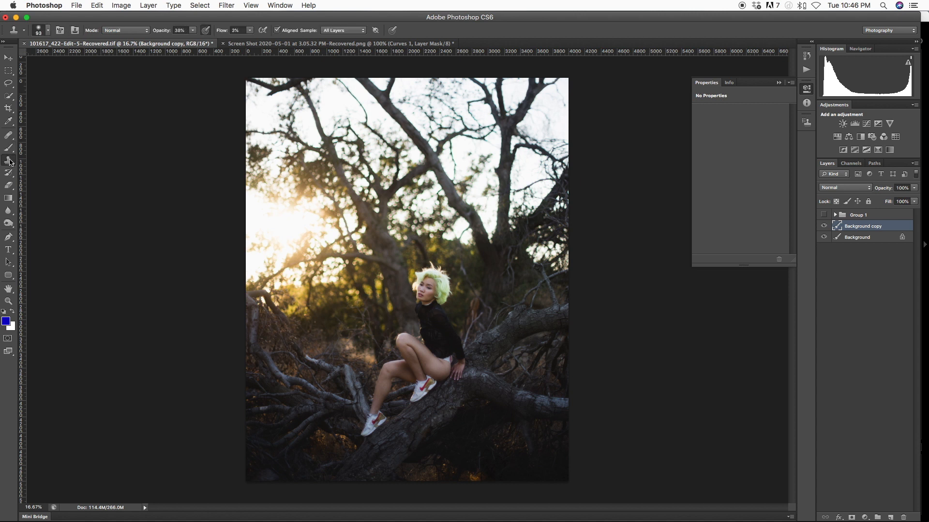
{"action": "left_click_drag", "start_coordinate": [444, 363], "coordinate": [449, 362]}
{"action": "key", "text": "super+equal"}
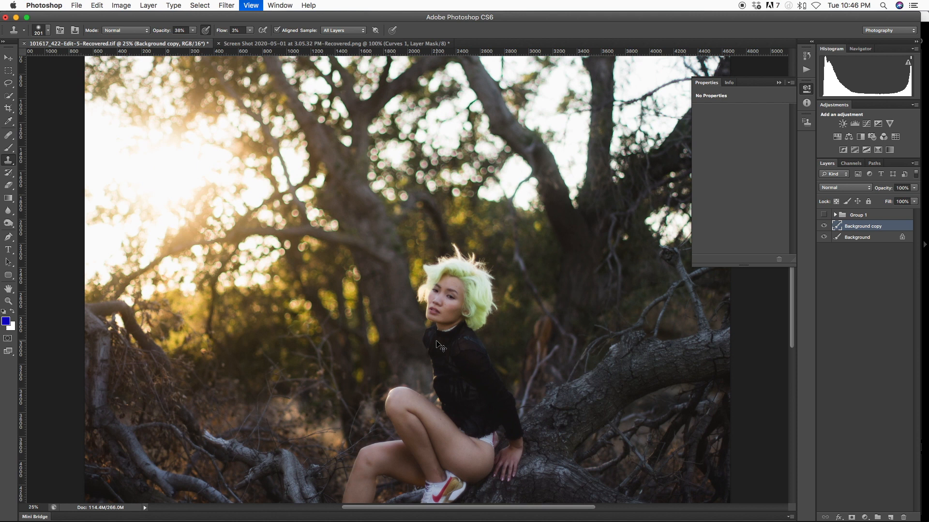
{"action": "scroll", "coordinate": [305, 284], "scroll_direction": "down", "scroll_amount": 5}
{"action": "mouse_move", "coordinate": [423, 327]}
{"action": "left_mouse_down"}
{"action": "mouse_move", "coordinate": [401, 306]}
{"action": "mouse_move", "coordinate": [417, 326]}
{"action": "mouse_move", "coordinate": [397, 312]}
{"action": "mouse_move", "coordinate": [409, 318]}
{"action": "mouse_move", "coordinate": [395, 324]}
{"action": "mouse_move", "coordinate": [412, 325]}
{"action": "mouse_move", "coordinate": [418, 341]}
{"action": "mouse_move", "coordinate": [404, 335]}
{"action": "mouse_move", "coordinate": [417, 331]}
{"action": "mouse_move", "coordinate": [407, 333]}
{"action": "mouse_move", "coordinate": [395, 305]}
{"action": "mouse_move", "coordinate": [408, 317]}
{"action": "mouse_move", "coordinate": [401, 307]}
{"action": "mouse_move", "coordinate": [407, 314]}
{"action": "mouse_move", "coordinate": [393, 320]}
{"action": "mouse_move", "coordinate": [401, 313]}
{"action": "mouse_move", "coordinate": [412, 342]}
{"action": "mouse_move", "coordinate": [424, 341]}
{"action": "mouse_move", "coordinate": [421, 328]}
{"action": "mouse_move", "coordinate": [438, 332]}
{"action": "mouse_move", "coordinate": [424, 355]}
{"action": "left_mouse_up"}
{"action": "left_click", "coordinate": [414, 323], "text": "alt"}
{"action": "left_click", "coordinate": [404, 320], "text": "alt"}
{"action": "left_click", "coordinate": [407, 311], "text": "alt"}
{"action": "left_click", "coordinate": [414, 328], "text": "alt"}
{"action": "left_click", "coordinate": [385, 311]}
Clone sampled skin over the woman's lower leg, knee and thigh on the Background copy layer.
{"action": "left_click", "coordinate": [316, 363], "text": "alt"}
{"action": "mouse_move", "coordinate": [312, 356]}
{"action": "left_mouse_down"}
{"action": "mouse_move", "coordinate": [303, 377]}
{"action": "mouse_move", "coordinate": [314, 345]}
{"action": "mouse_move", "coordinate": [344, 328]}
{"action": "mouse_move", "coordinate": [353, 335]}
{"action": "left_mouse_up"}
{"action": "left_click", "coordinate": [307, 367], "text": "alt"}
{"action": "left_click", "coordinate": [337, 325], "text": "alt"}
{"action": "mouse_move", "coordinate": [409, 325]}
{"action": "left_mouse_down"}
{"action": "mouse_move", "coordinate": [387, 302]}
{"action": "mouse_move", "coordinate": [367, 313]}
{"action": "mouse_move", "coordinate": [355, 277]}
{"action": "left_mouse_up"}
{"action": "left_click", "coordinate": [377, 331], "text": "alt"}
{"action": "left_click_drag", "start_coordinate": [415, 318], "coordinate": [420, 319]}
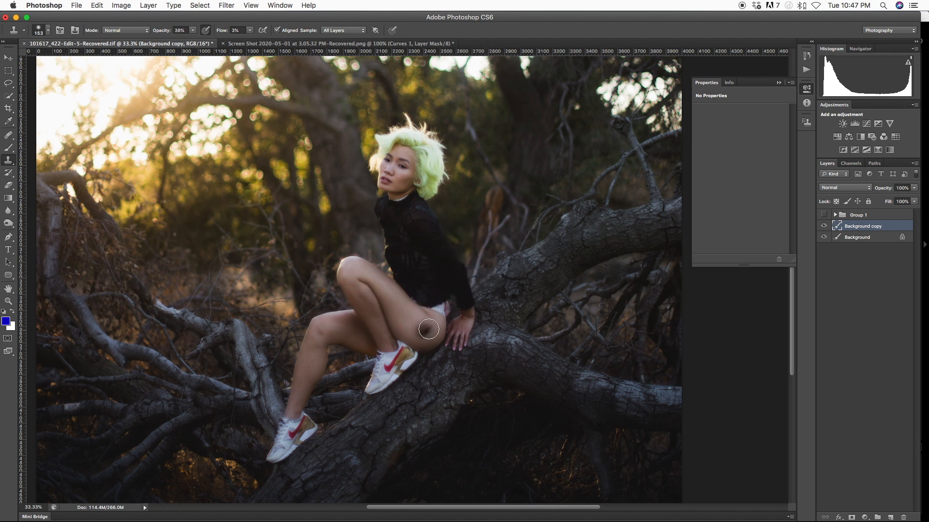
{"action": "key", "text": "super+minus"}
{"action": "key", "text": "super+minus"}
{"action": "key", "text": "super+minus"}
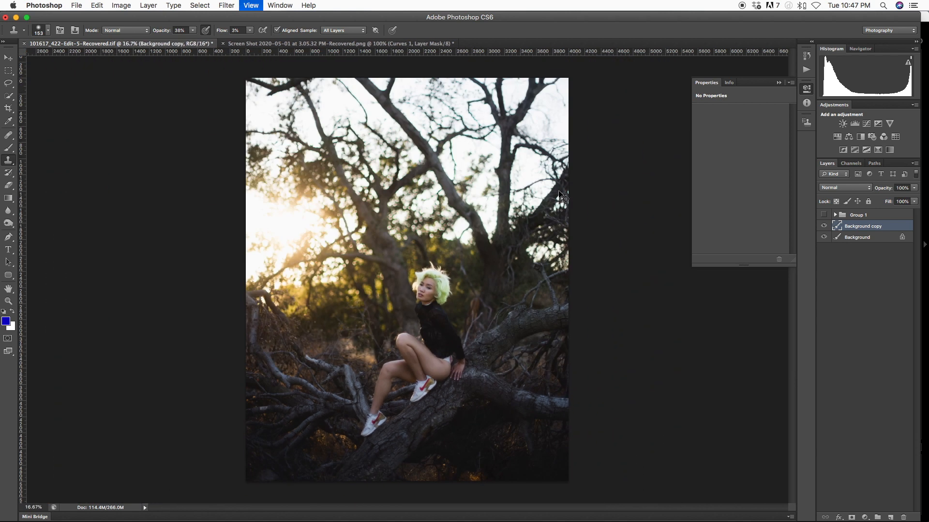
{"action": "key", "text": "super+equal"}
Show Group 1 again and compare the image with the retouched Background copy hidden and shown.
{"action": "left_click", "coordinate": [823, 215]}
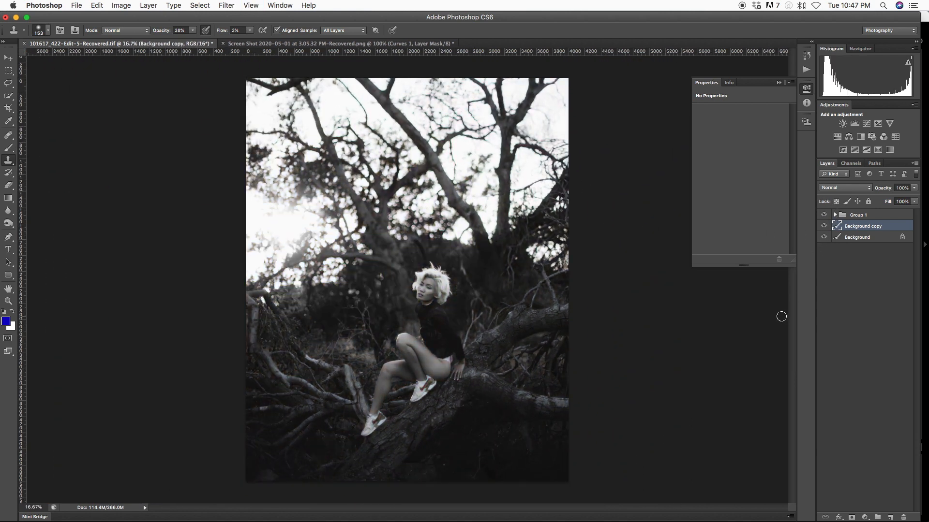
{"action": "left_click", "coordinate": [823, 225]}
{"action": "left_click", "coordinate": [824, 227]}
In Background copy's Blend If options, split the Underlying Layer's black slider to 0 / 201 and apply.
{"action": "double_click", "coordinate": [904, 231]}
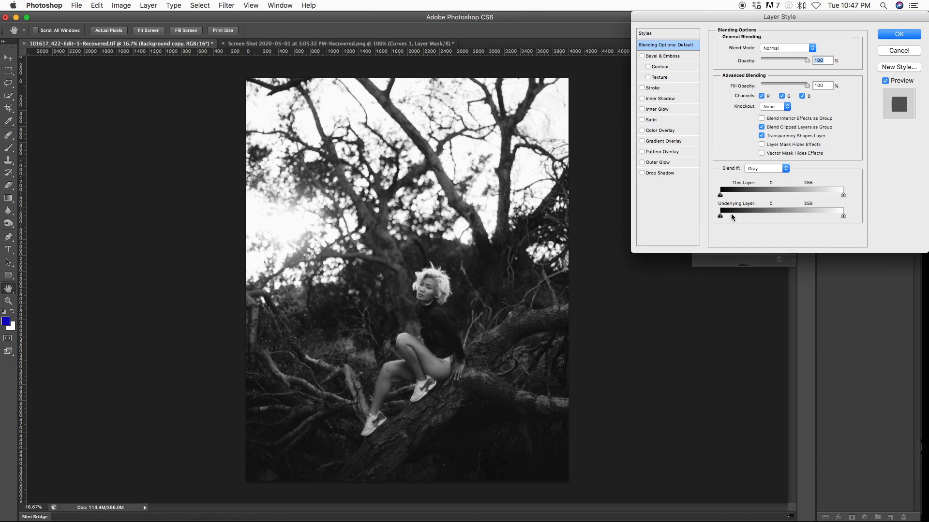
{"action": "left_click_drag", "start_coordinate": [720, 216], "coordinate": [816, 216]}
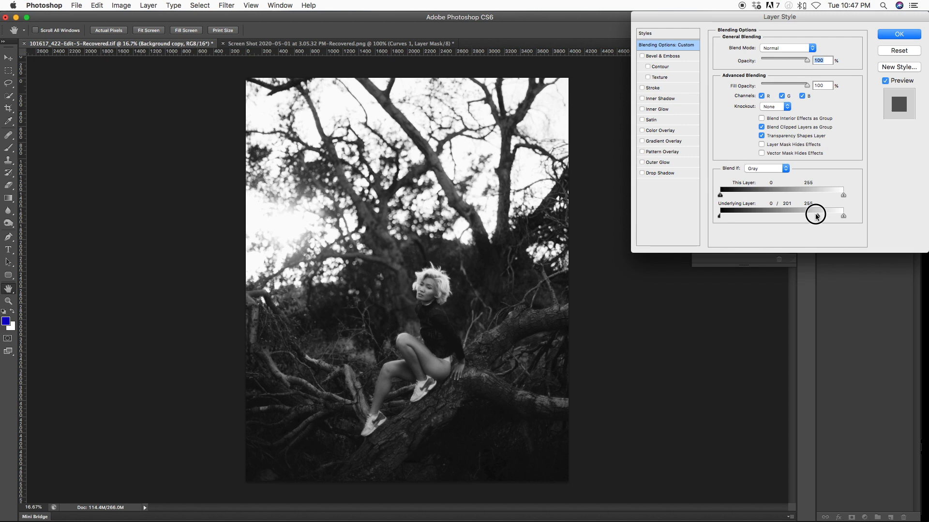
{"action": "left_click", "coordinate": [898, 35]}
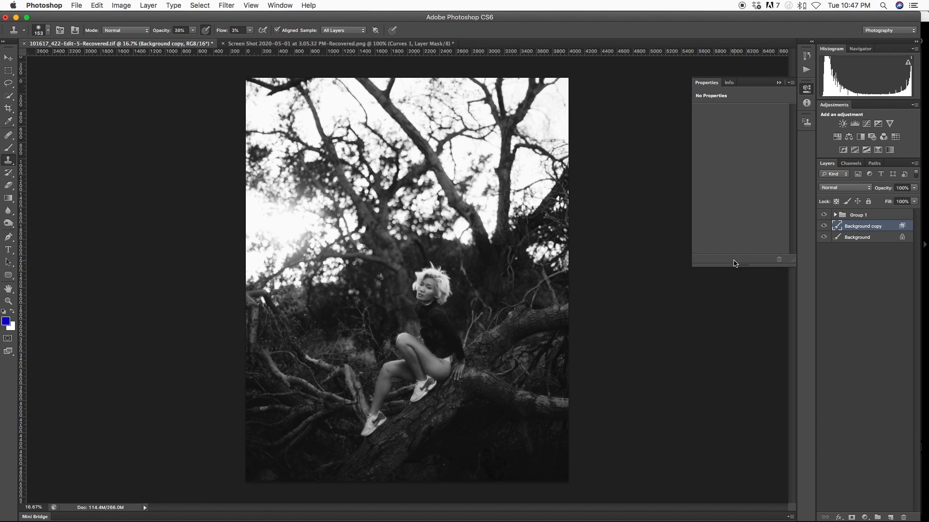
Set up the Healing Brush at size 113 and duplicate the Background layer beneath Background copy.
{"action": "left_click", "coordinate": [14, 139]}
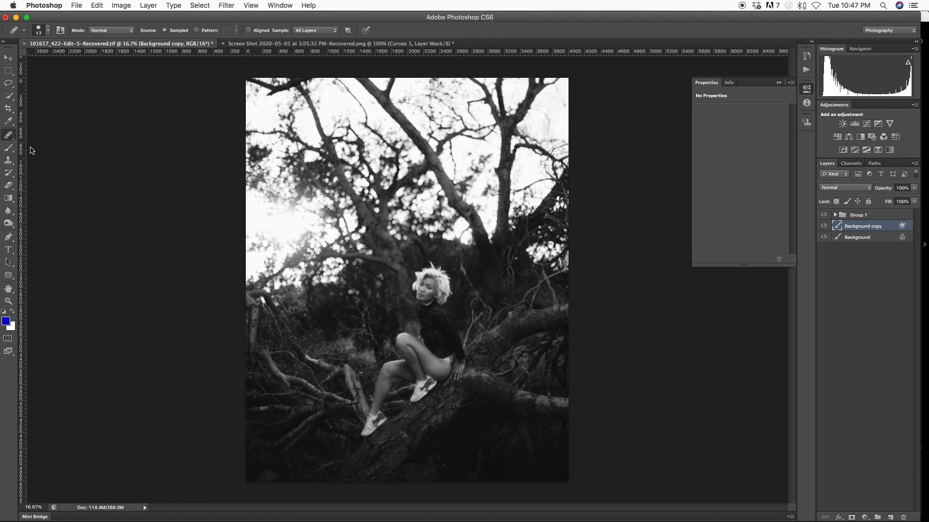
{"action": "left_click_drag", "start_coordinate": [445, 463], "coordinate": [461, 463], "text": "ctrl+alt"}
{"action": "left_click", "coordinate": [839, 240]}
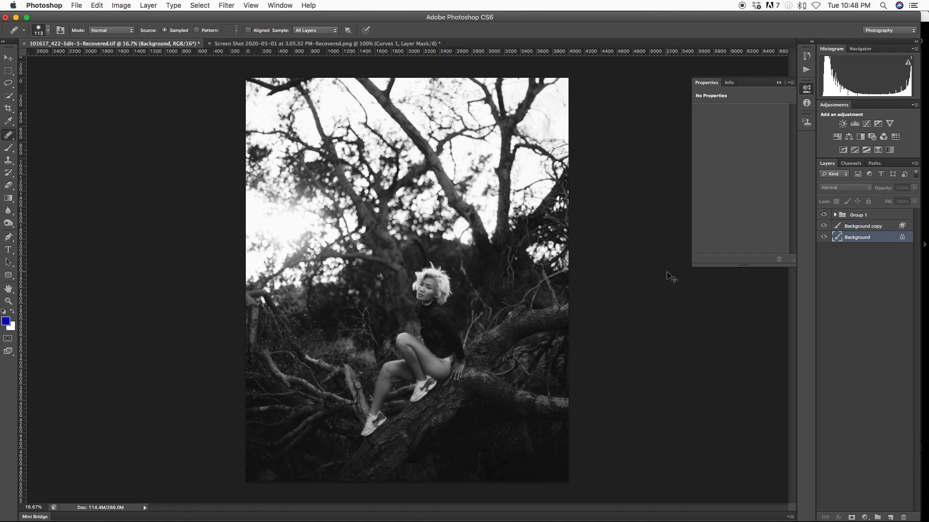
{"action": "key", "text": "super+j"}
Heal distracting spots near the photo's dark bottom edge and around the tree trunk on Background copy 2.
{"action": "left_click_drag", "start_coordinate": [472, 467], "coordinate": [470, 460], "text": "ctrl+alt"}
{"action": "left_click", "coordinate": [445, 466], "text": "alt"}
{"action": "left_click", "coordinate": [452, 473], "text": "alt"}
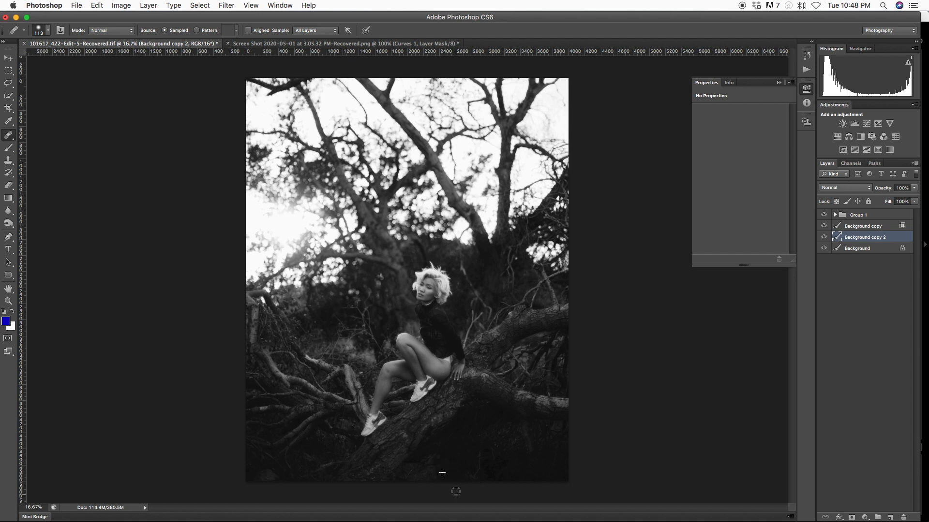
{"action": "left_click", "coordinate": [386, 453]}
{"action": "left_click", "coordinate": [377, 378]}
{"action": "left_click", "coordinate": [388, 434]}
{"action": "key", "text": "super+plus"}
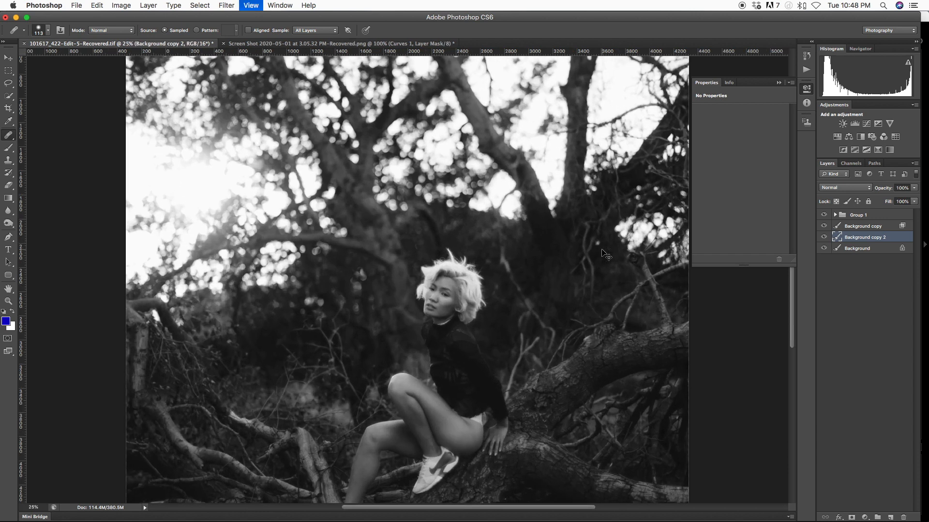
{"action": "key", "text": "super+minus"}
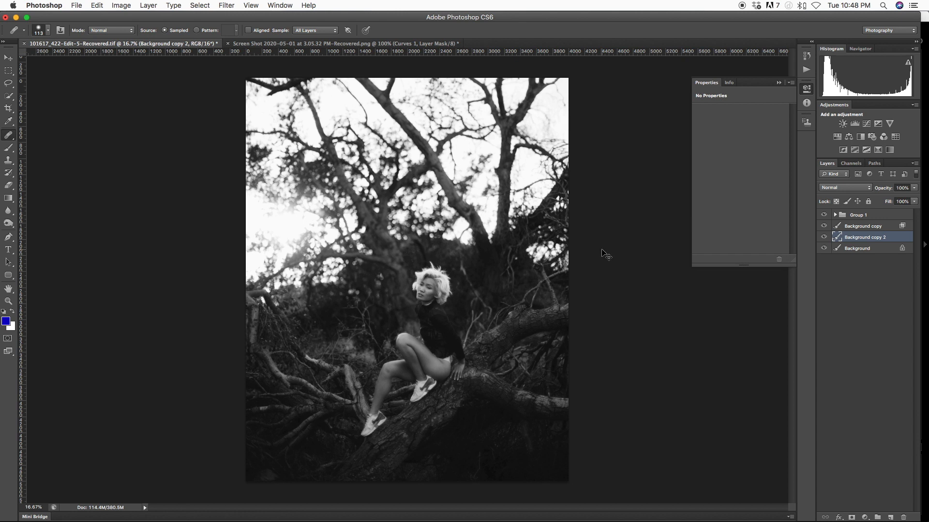
{"action": "key", "text": "super+minus"}
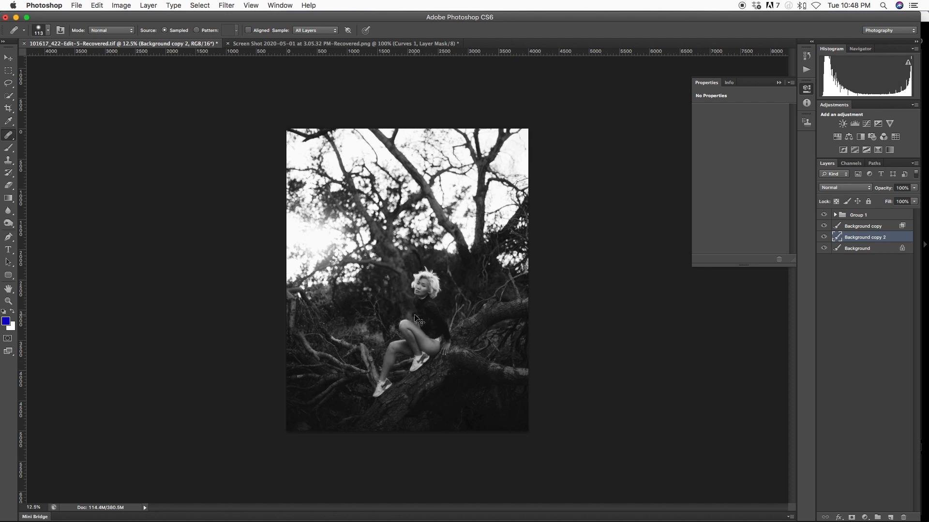
Heal small blemishes on the woman's lower leg and knee with a smaller Healing Brush on Background copy 2.
{"action": "key", "text": "super+equal"}
{"action": "key", "text": "super+equal"}
{"action": "key", "text": "super+equal"}
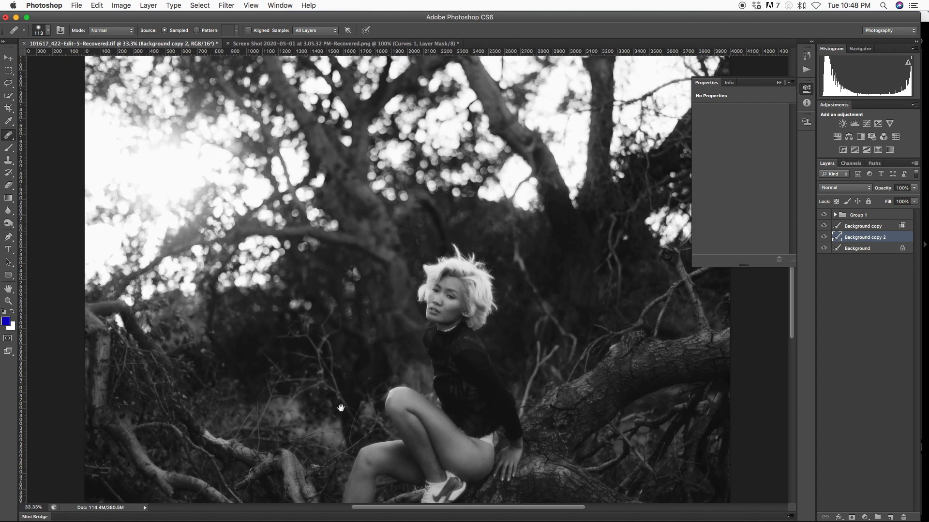
{"action": "scroll", "coordinate": [345, 401], "scroll_direction": "down", "scroll_amount": 5}
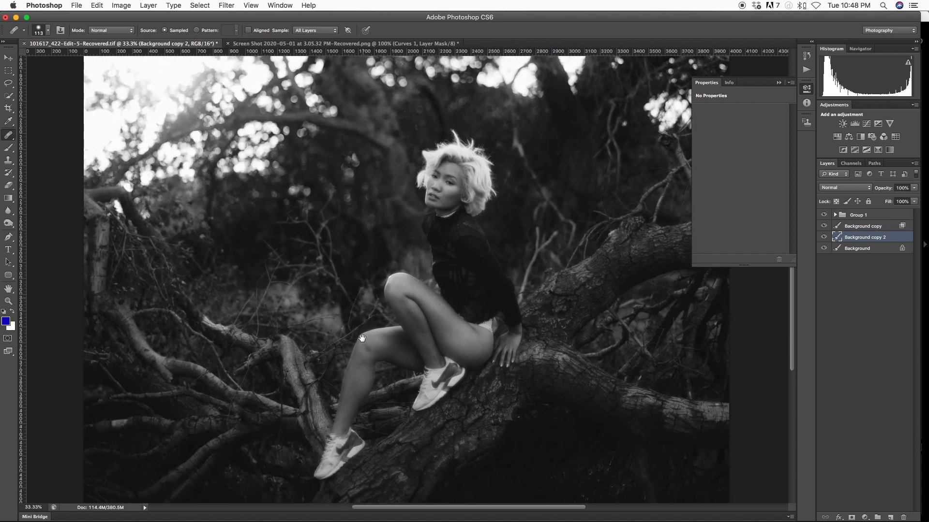
{"action": "left_click_drag", "start_coordinate": [366, 366], "coordinate": [360, 367]}
{"action": "left_click", "coordinate": [365, 373]}
{"action": "left_click", "coordinate": [363, 399]}
{"action": "left_click", "coordinate": [380, 345]}
{"action": "left_click_drag", "start_coordinate": [381, 345], "coordinate": [368, 344]}
{"action": "left_click", "coordinate": [381, 345], "text": "alt"}
{"action": "key", "text": "super+minus"}
{"action": "key", "text": "super+minus"}
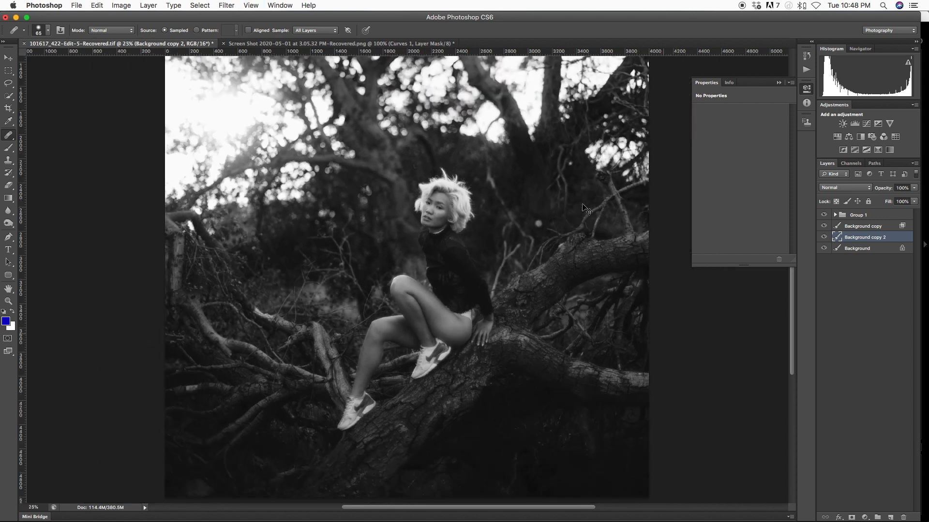
Hide the Background copy 2 layer and start a Save for Web export of the portrait as a JPEG at quality 100.
{"action": "left_click", "coordinate": [824, 236]}
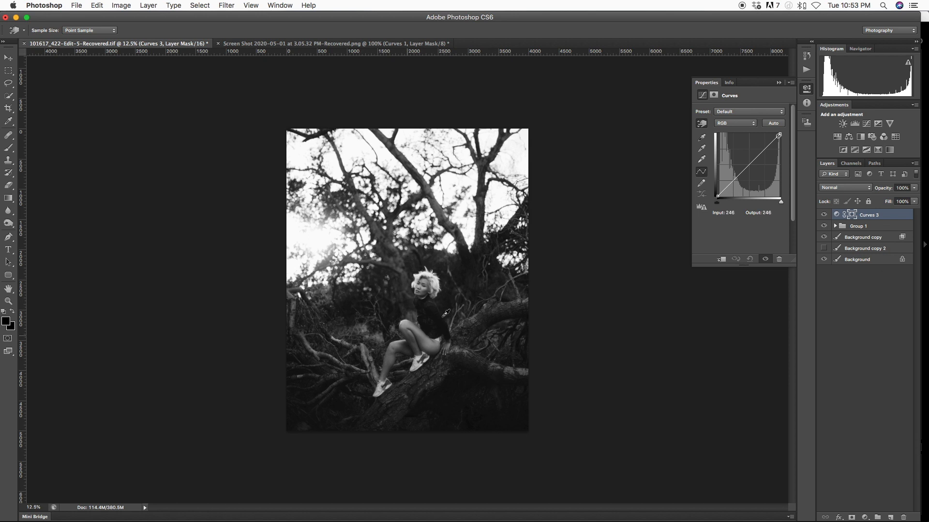
{"action": "left_click", "coordinate": [76, 5]}
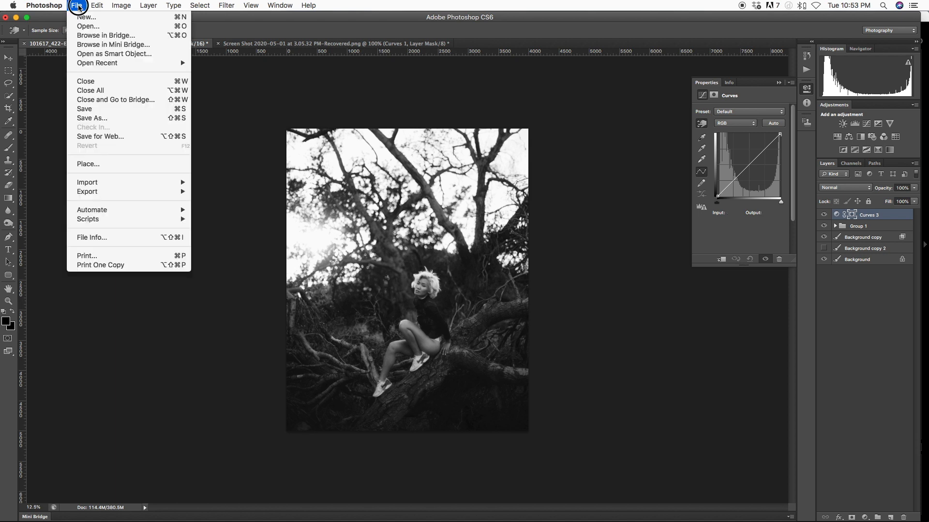
{"action": "left_click", "coordinate": [109, 132]}
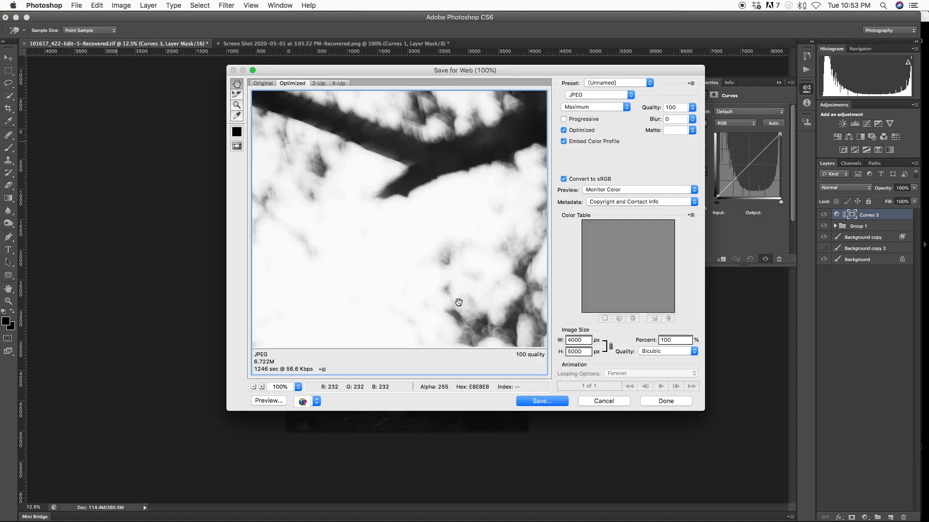
{"action": "key", "text": "super+minus"}
{"action": "key", "text": "super+minus"}
{"action": "key", "text": "super+minus"}
{"action": "key", "text": "super+minus"}
{"action": "key", "text": "super+minus"}
{"action": "key", "text": "super+minus"}
{"action": "key", "text": "super+minus"}
{"action": "key", "text": "super+minus"}
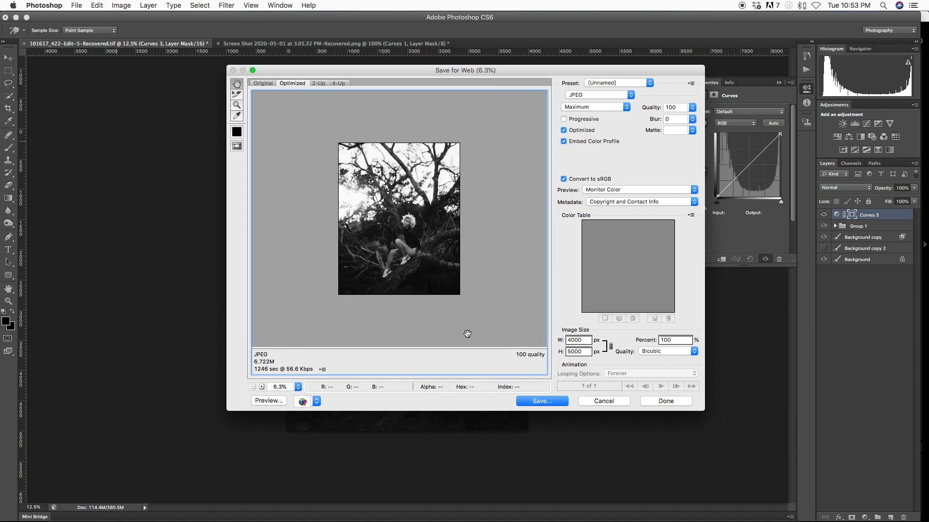
{"action": "left_click", "coordinate": [537, 401]}
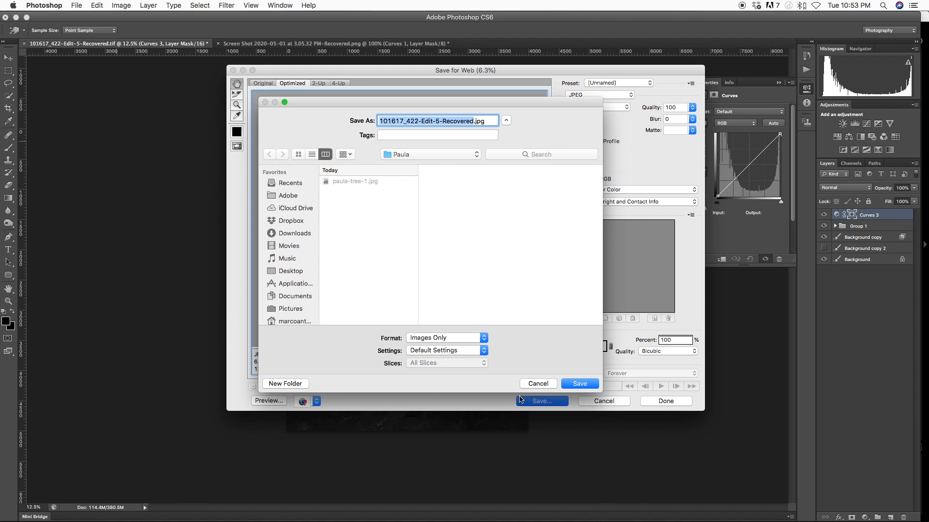
Create a new folder on the Desktop for the export, named with the model's first name.
{"action": "left_click", "coordinate": [293, 273]}
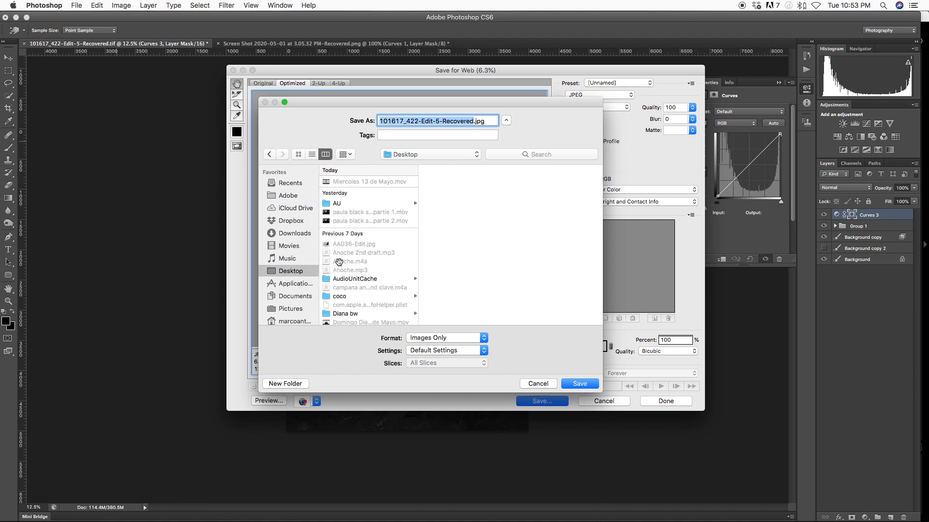
{"action": "left_click", "coordinate": [293, 260]}
{"action": "left_click", "coordinate": [295, 270]}
{"action": "scroll", "coordinate": [349, 241], "scroll_direction": "down", "scroll_amount": 5}
{"action": "scroll", "coordinate": [350, 240], "scroll_direction": "up", "scroll_amount": 5}
{"action": "left_click", "coordinate": [294, 384]}
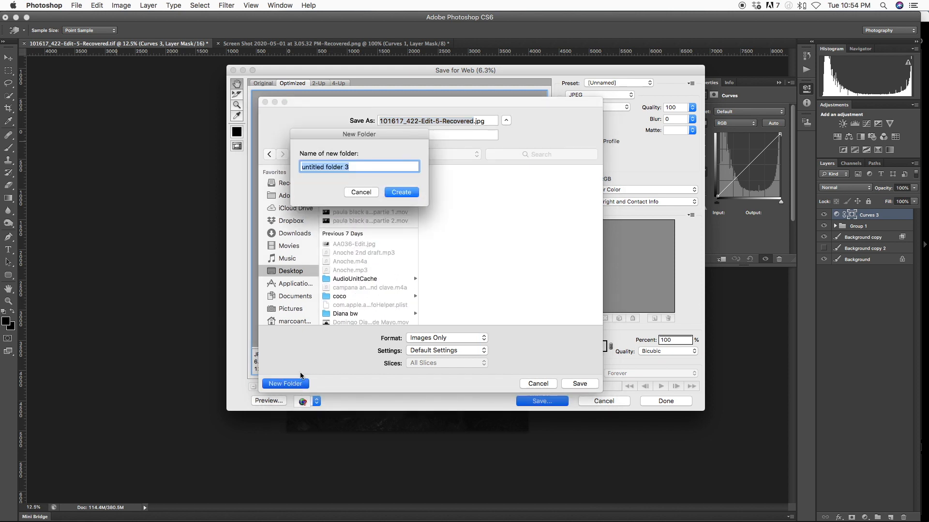
{"action": "type", "text": "paula"}
{"action": "key", "text": "Return"}
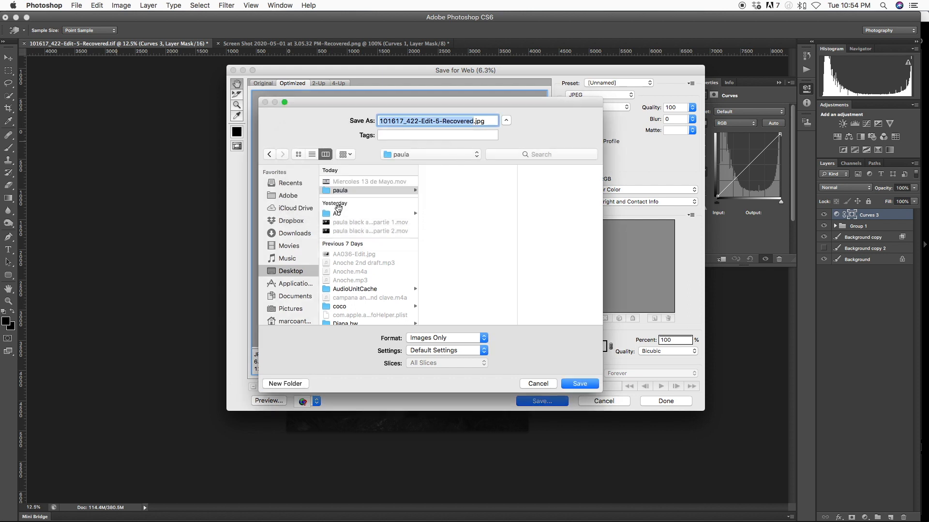
Name the JPEG with the model's first name followed by 1 and save it in the new folder.
{"action": "type", "text": "paula "}
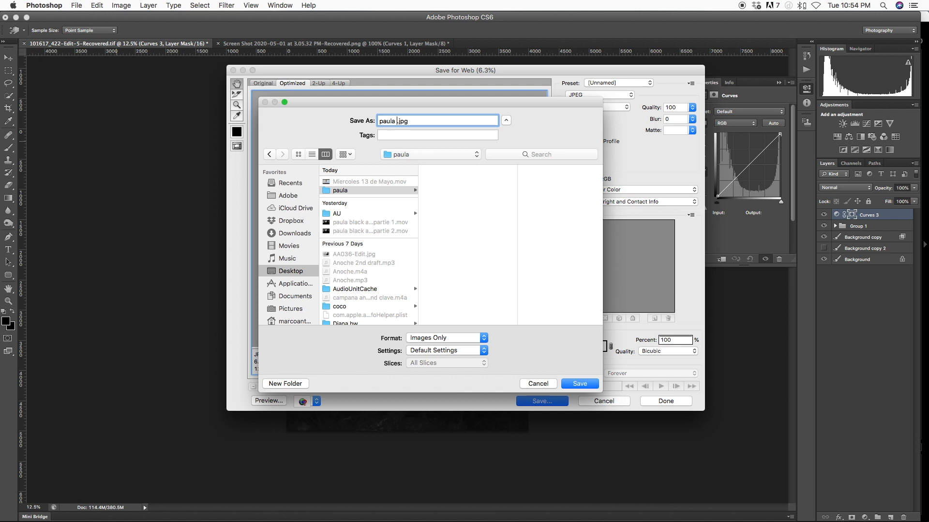
{"action": "type", "text": "1"}
{"action": "key", "text": "Return"}
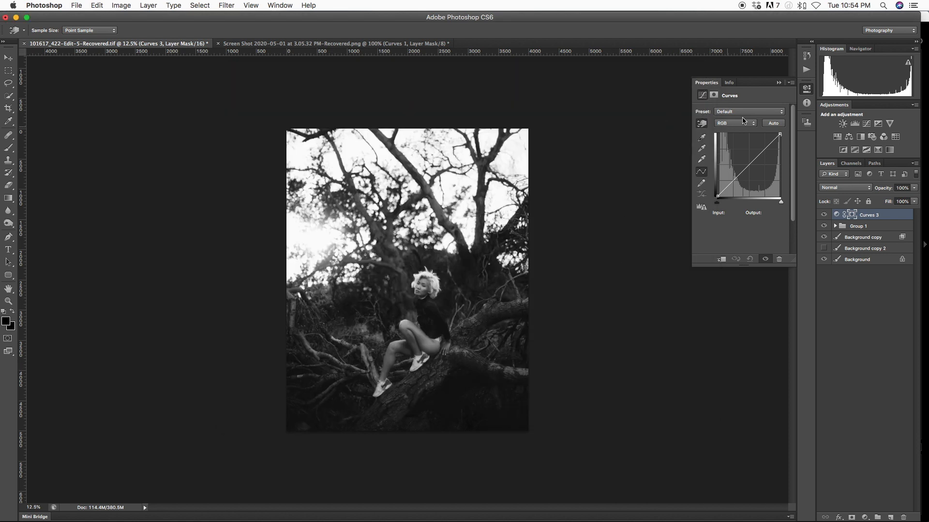
Turn on Wi-Fi, switch to Finder and open the new export folder on the Desktop.
{"action": "left_click", "coordinate": [817, 8]}
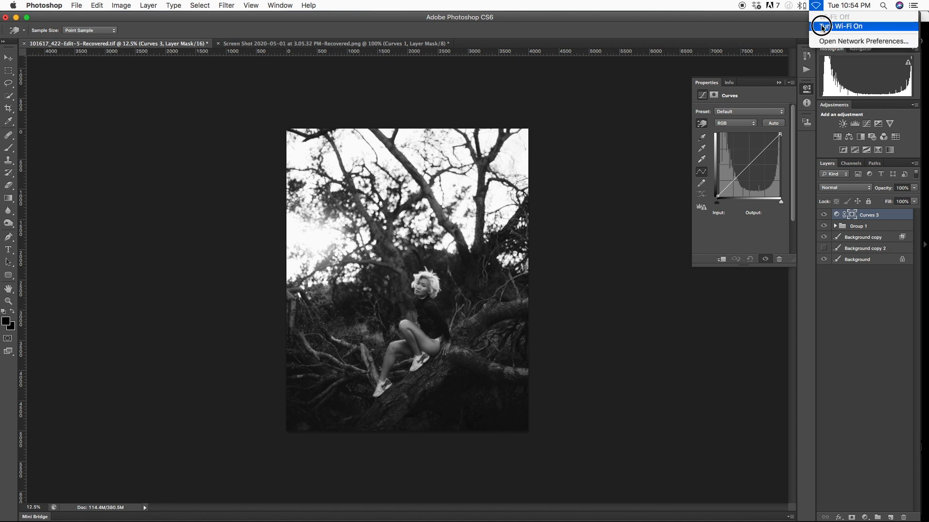
{"action": "left_click", "coordinate": [778, 57]}
{"action": "key", "text": "ctrl+Up"}
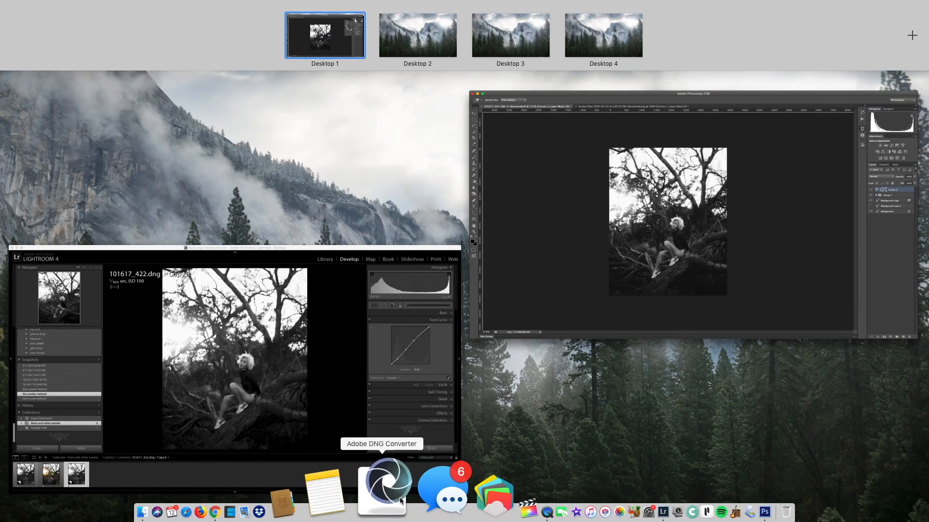
{"action": "left_click", "coordinate": [230, 494]}
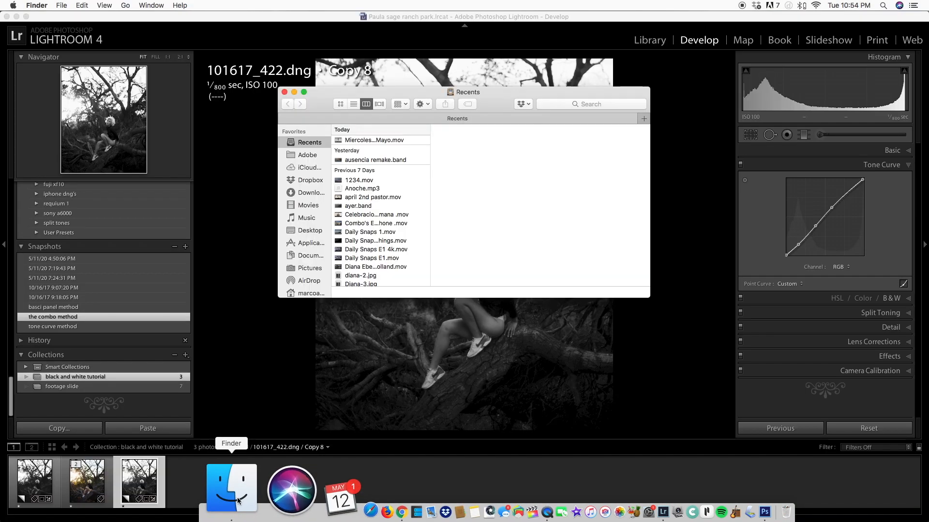
{"action": "left_click", "coordinate": [315, 231]}
{"action": "left_click", "coordinate": [363, 150]}
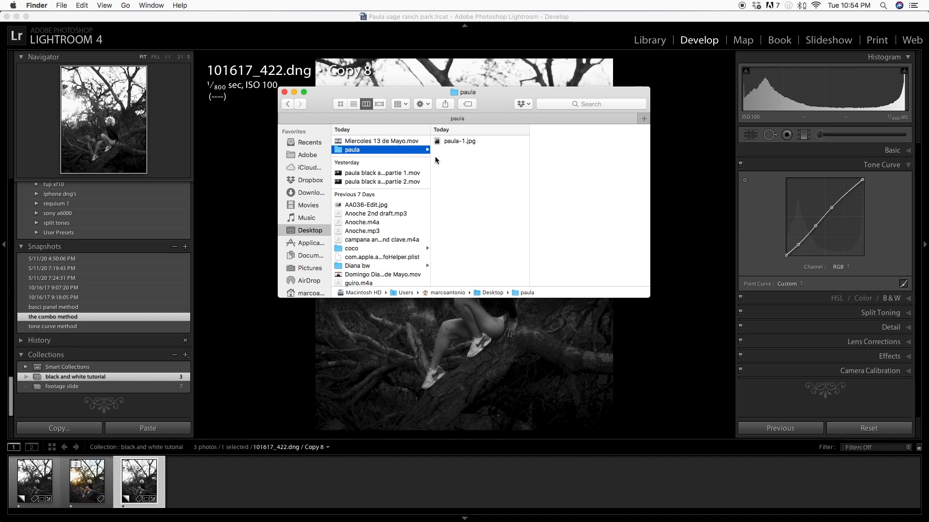
Share the exported JPEG with the nearby device through AirDrop.
{"action": "right_click", "coordinate": [459, 141]}
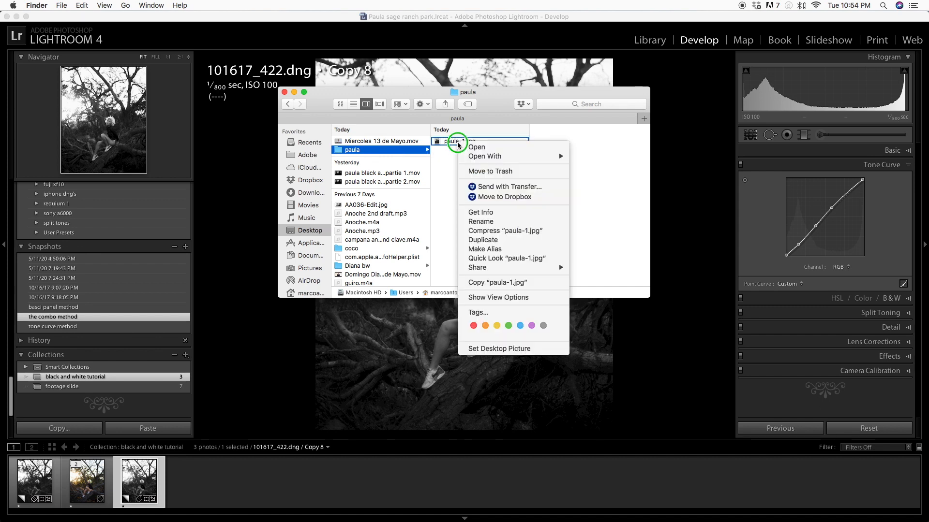
{"action": "mouse_move", "coordinate": [492, 268]}
{"action": "left_click", "coordinate": [601, 288]}
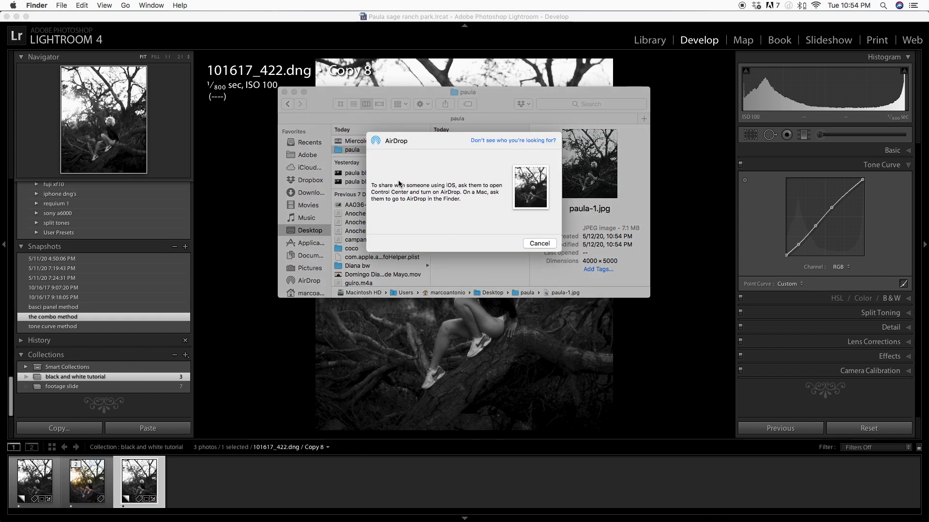
{"action": "left_click", "coordinate": [380, 163]}
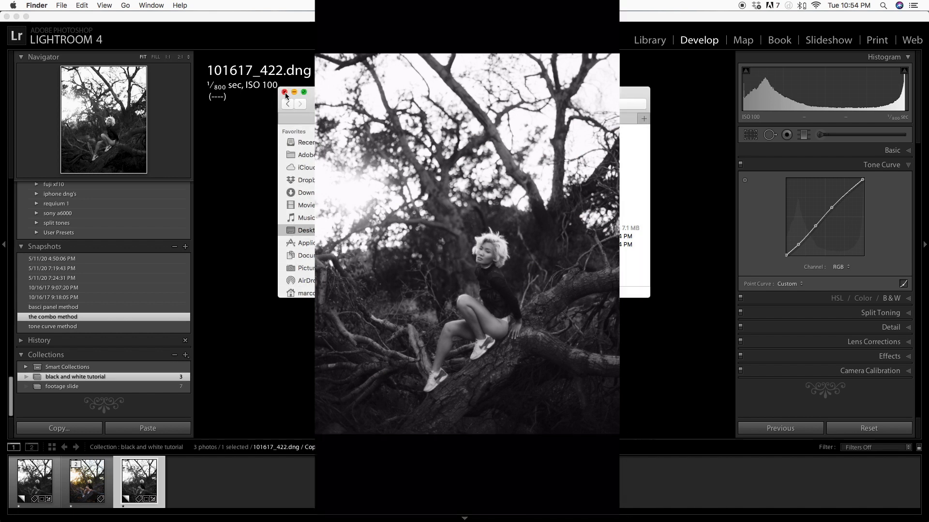
Turn Wi-Fi off and switch back to the portrait in Photoshop.
{"action": "left_click", "coordinate": [814, 6]}
{"action": "left_click", "coordinate": [815, 26]}
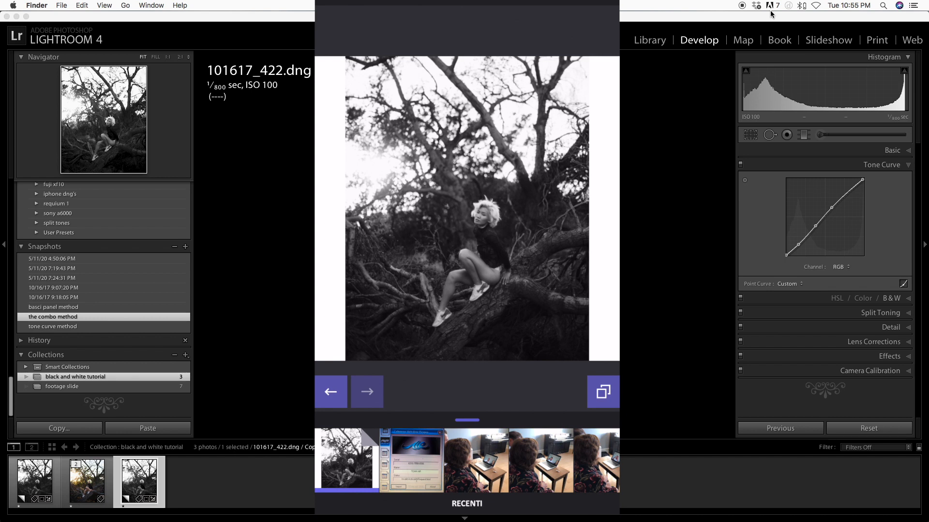
{"action": "key", "text": "ctrl+Up"}
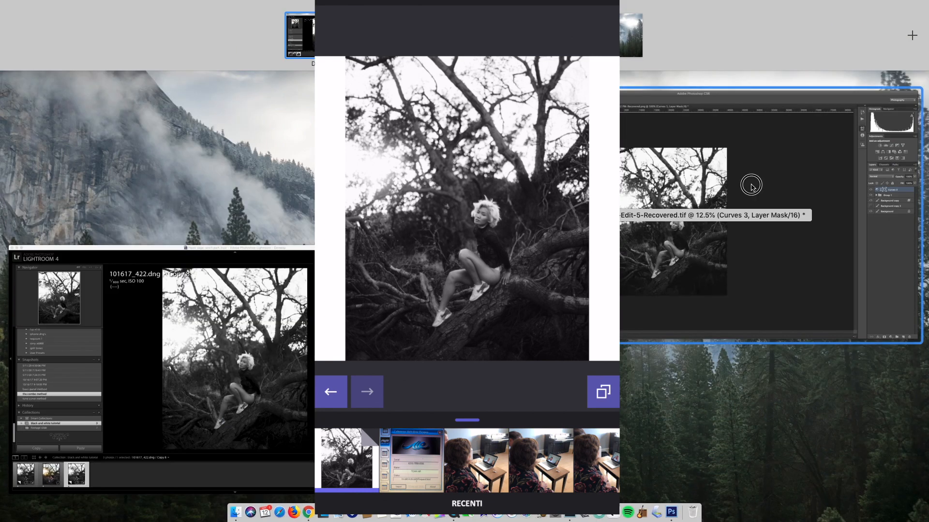
{"action": "left_click", "coordinate": [752, 182]}
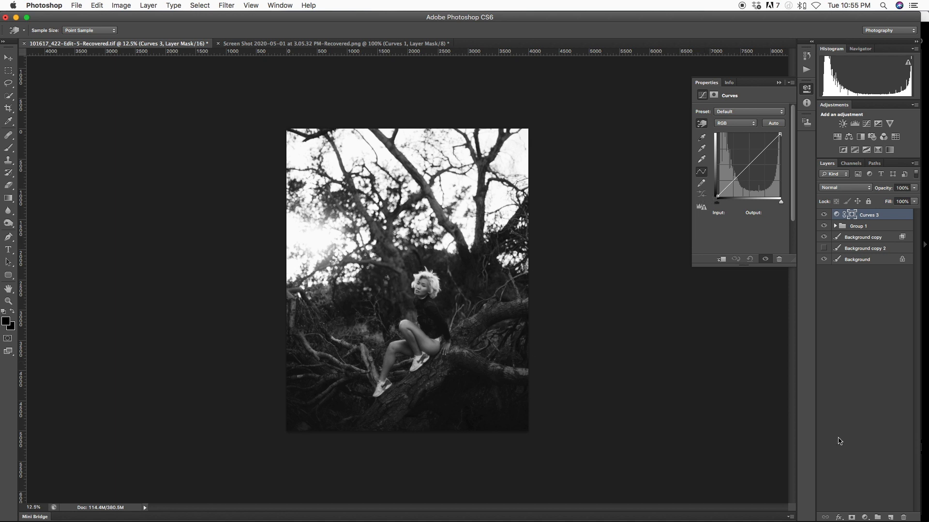
Open the recent file paper27.png and copy its entire paper texture.
{"action": "left_click", "coordinate": [76, 5]}
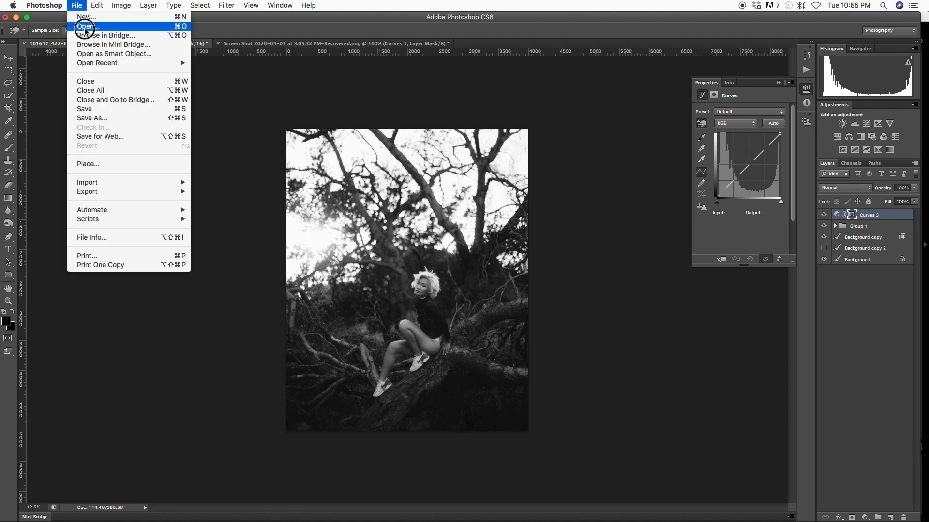
{"action": "mouse_move", "coordinate": [99, 63]}
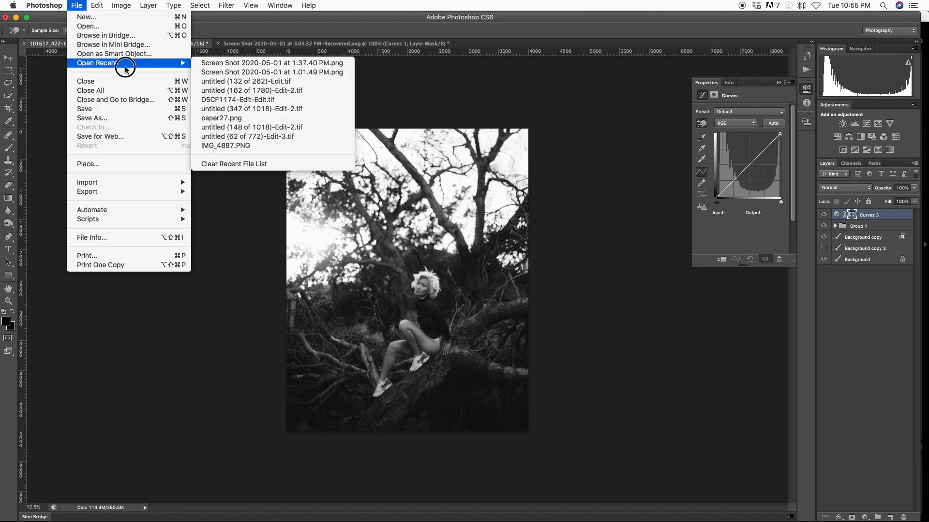
{"action": "left_click", "coordinate": [227, 118]}
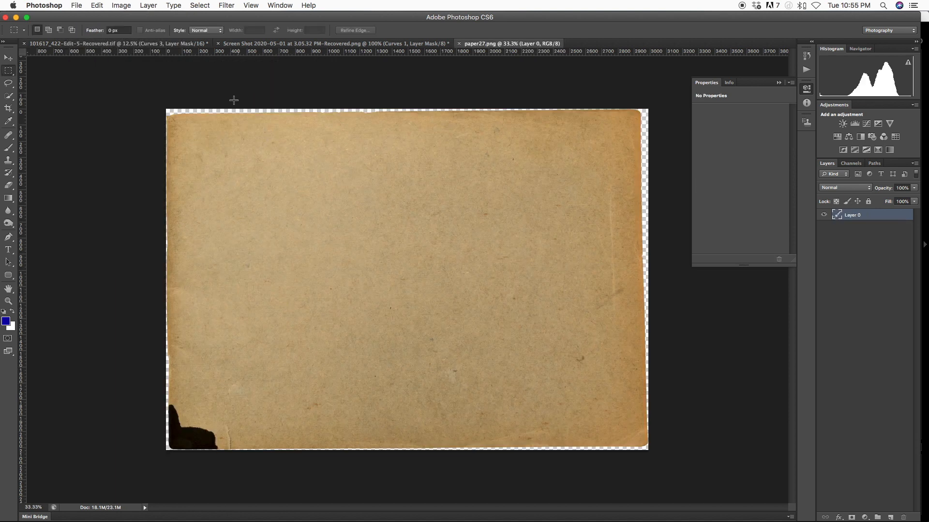
{"action": "key", "text": "super+a"}
{"action": "key", "text": "super+c"}
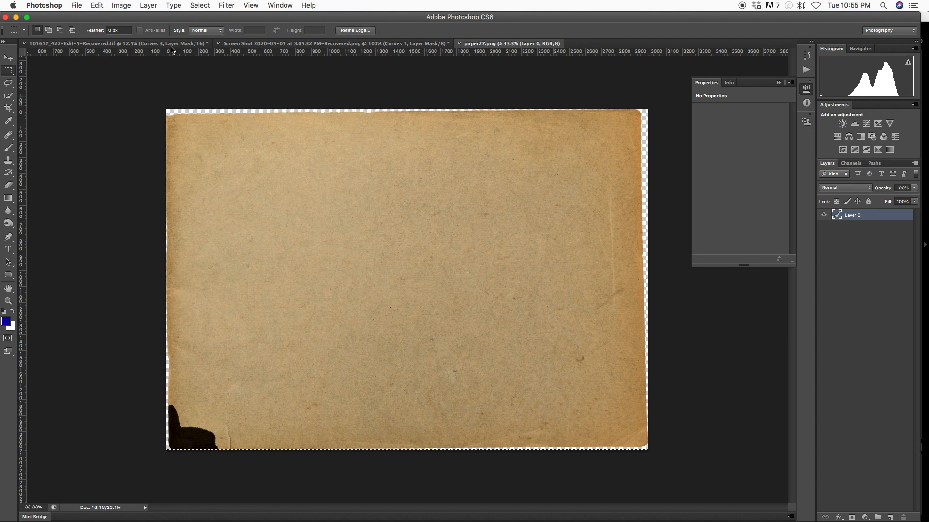
Paste the paper texture as a new layer above Curves 3 in the portrait document.
{"action": "left_click", "coordinate": [267, 45]}
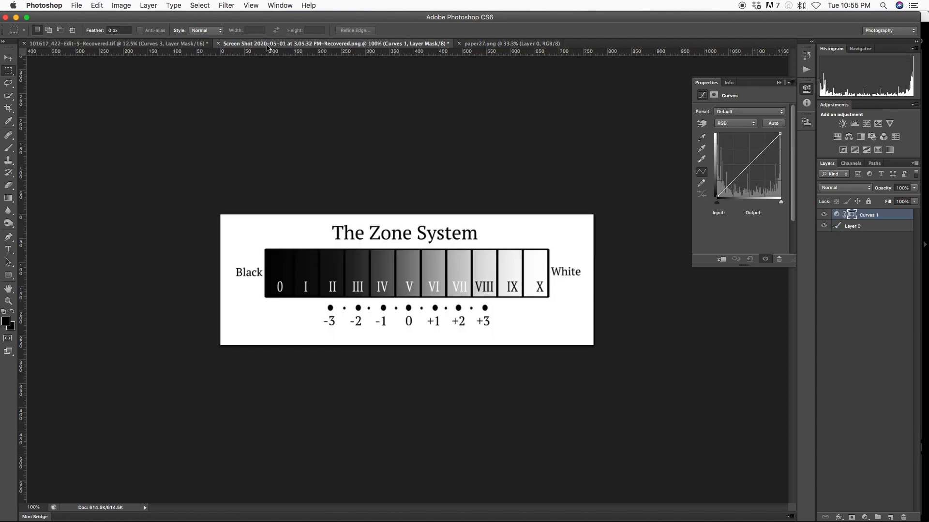
{"action": "left_click", "coordinate": [184, 44]}
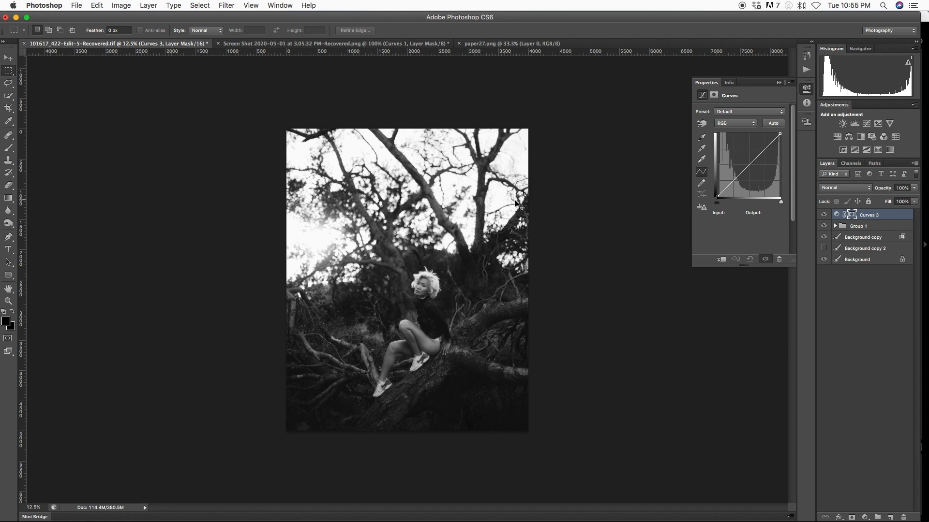
{"action": "key", "text": "super+v"}
{"action": "left_click", "coordinate": [575, 290]}
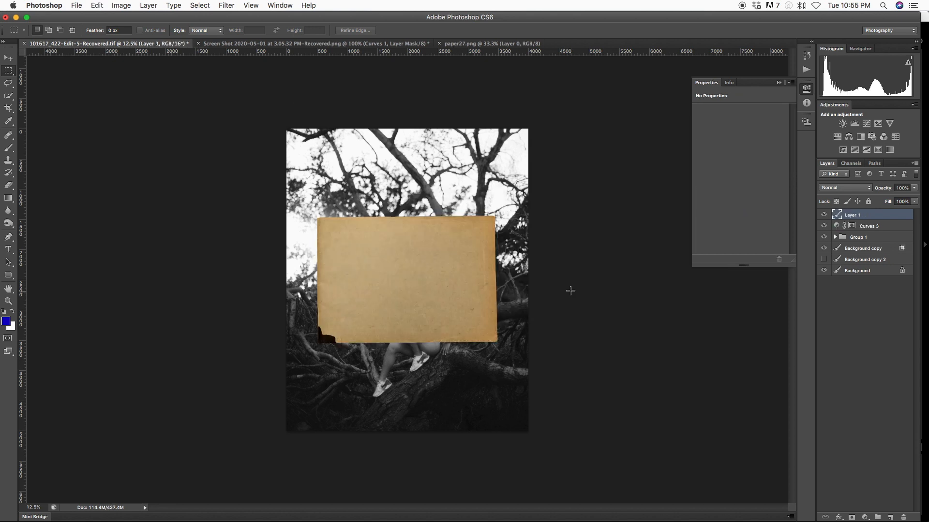
Rotate the pasted paper texture by -90 degrees and scale it to cover the whole canvas with Free Transform.
{"action": "key", "text": "super+t"}
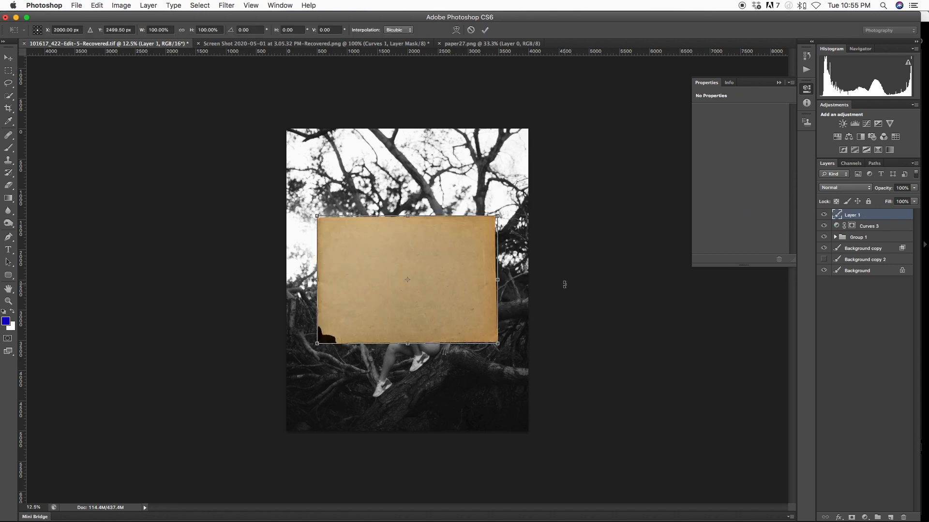
{"action": "left_click", "coordinate": [257, 29]}
{"action": "type", "text": "-90"}
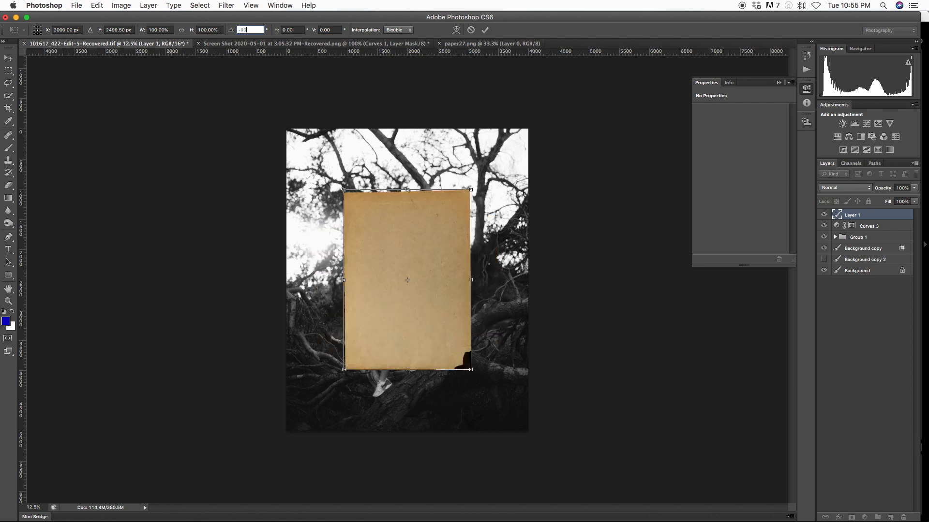
{"action": "left_click_drag", "start_coordinate": [343, 189], "coordinate": [277, 116]}
{"action": "left_click_drag", "start_coordinate": [470, 369], "coordinate": [544, 457]}
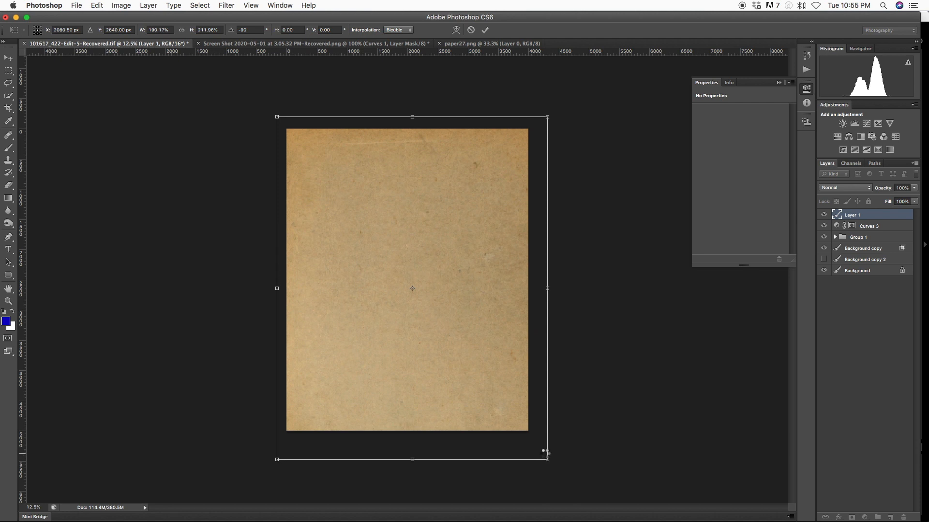
{"action": "key", "text": "Return"}
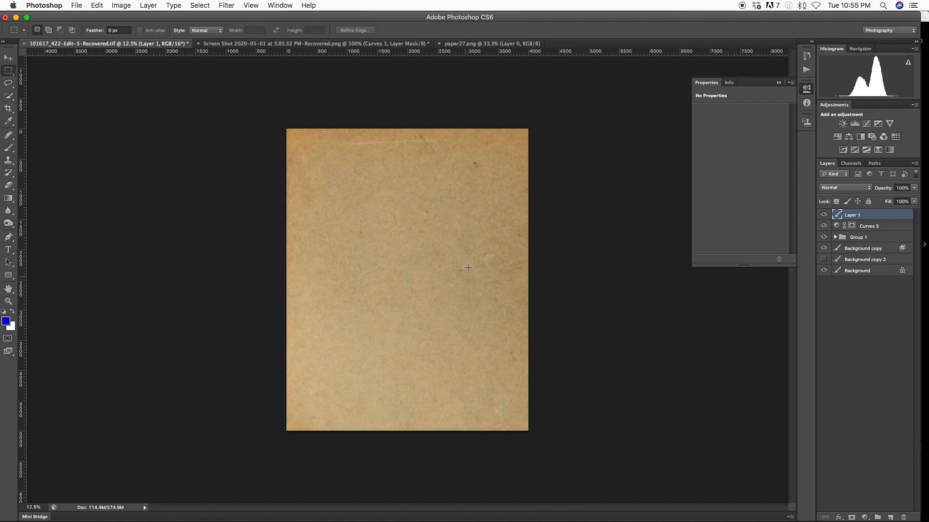
Set the paper texture layer's blend mode to Soft Light and add a Hue/Saturation adjustment layer above it.
{"action": "left_click", "coordinate": [834, 188]}
{"action": "left_click", "coordinate": [834, 287]}
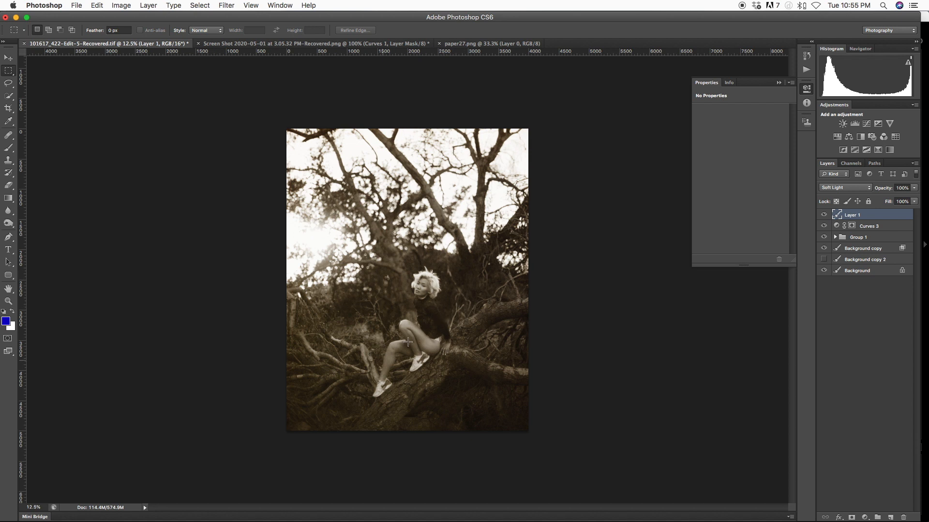
{"action": "left_click", "coordinate": [865, 517]}
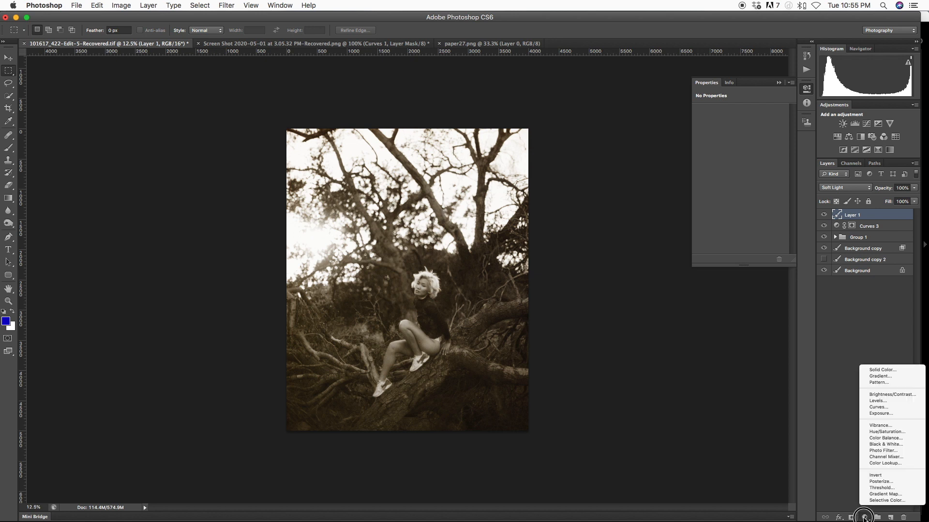
{"action": "left_click", "coordinate": [879, 431]}
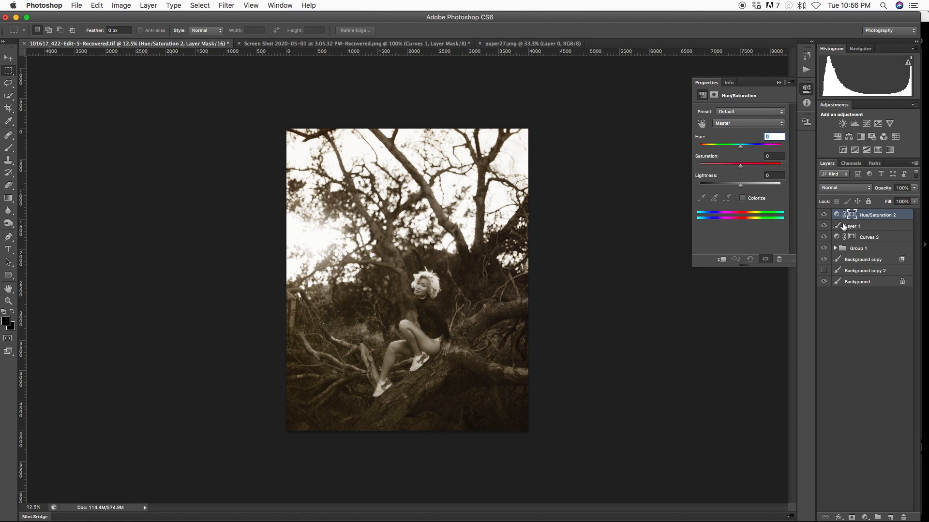
Fully desaturate with the Hue/Saturation adjustment clipped to the paper texture in Layer 1, and select both layers.
{"action": "left_click_drag", "start_coordinate": [739, 166], "coordinate": [672, 183]}
{"action": "left_click", "coordinate": [850, 220], "text": "alt"}
{"action": "left_click", "coordinate": [853, 226], "text": "shift"}
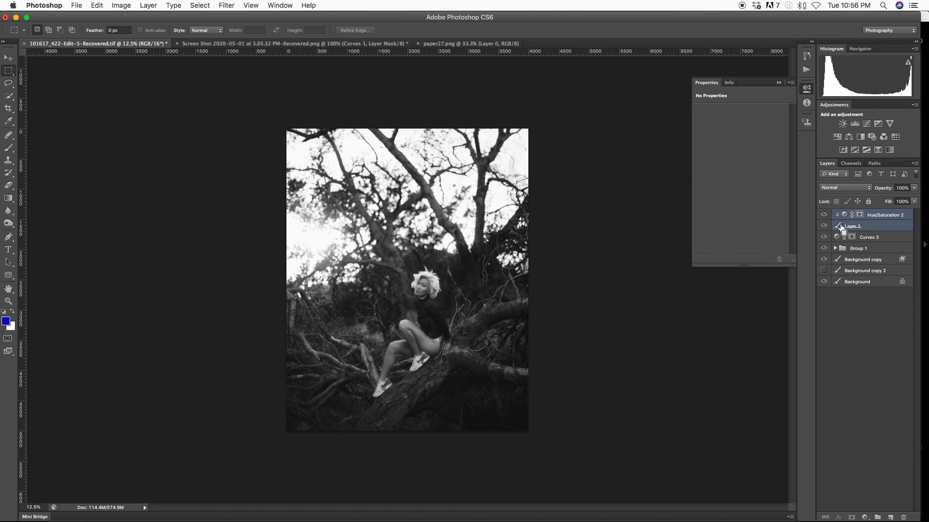
Group the paper texture layer and its clipped Hue/Saturation 2 adjustment into one layer group.
{"action": "key", "text": "super+g"}
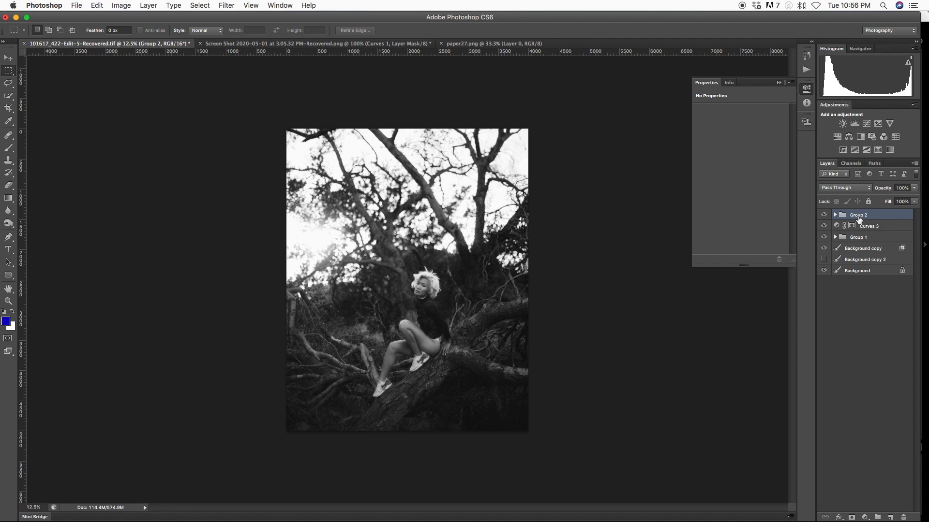
Compare the portrait with the paper texture group hidden and shown, and inspect the texture up close.
{"action": "left_click", "coordinate": [824, 216]}
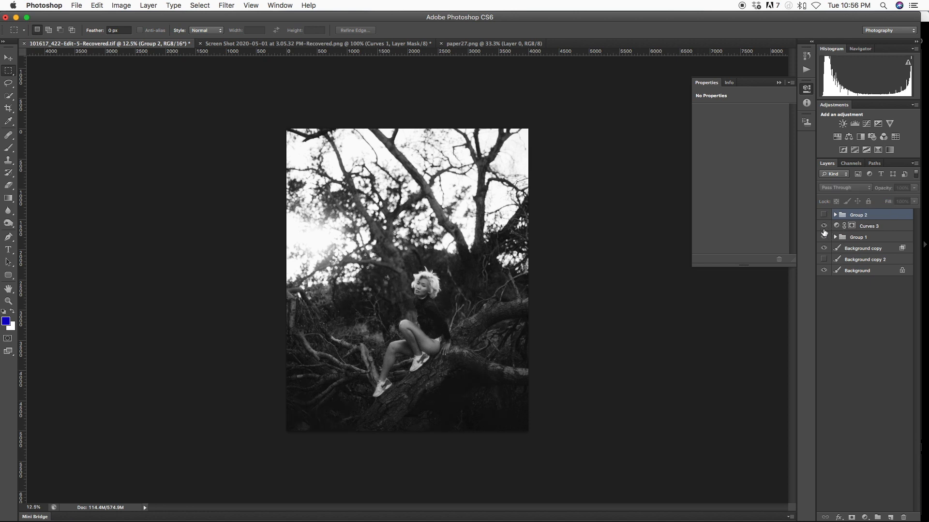
{"action": "left_click", "coordinate": [824, 215]}
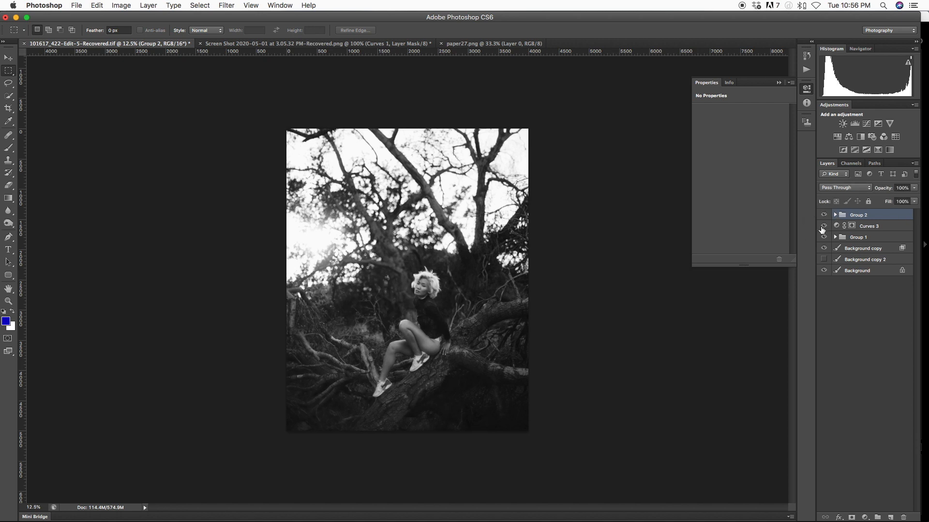
{"action": "left_click", "coordinate": [825, 216]}
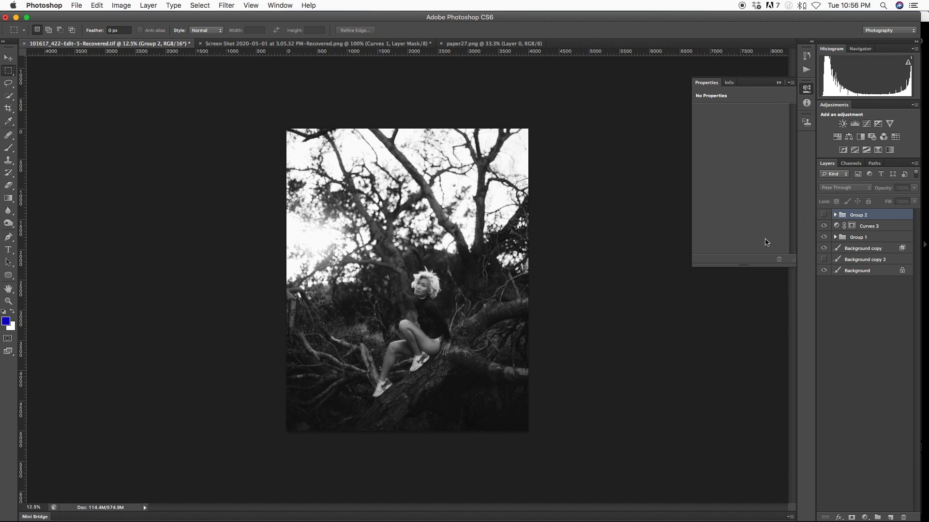
{"action": "left_click", "coordinate": [823, 216]}
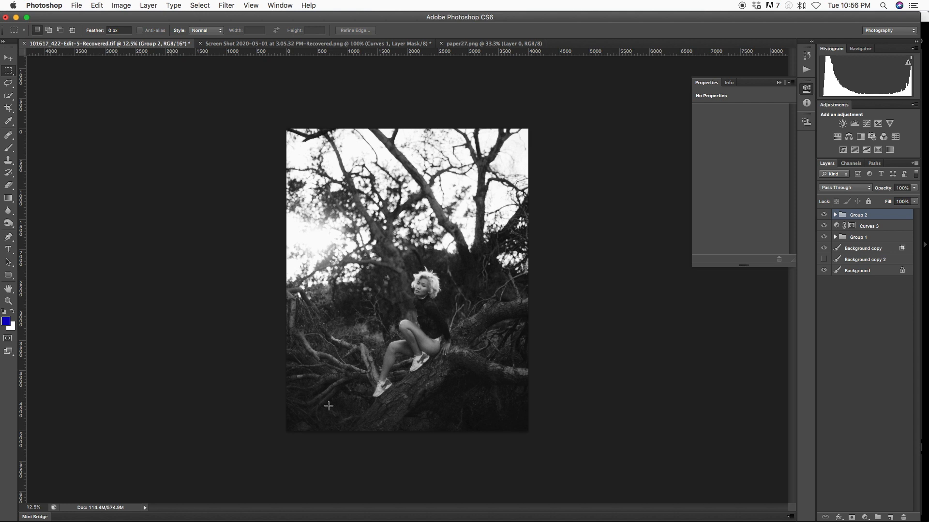
{"action": "left_click", "coordinate": [824, 215]}
{"action": "left_click", "coordinate": [825, 214]}
{"action": "left_click", "coordinate": [824, 215]}
{"action": "left_click", "coordinate": [825, 216]}
{"action": "left_click", "coordinate": [823, 217]}
{"action": "left_click", "coordinate": [823, 215]}
{"action": "key", "text": "super+plus"}
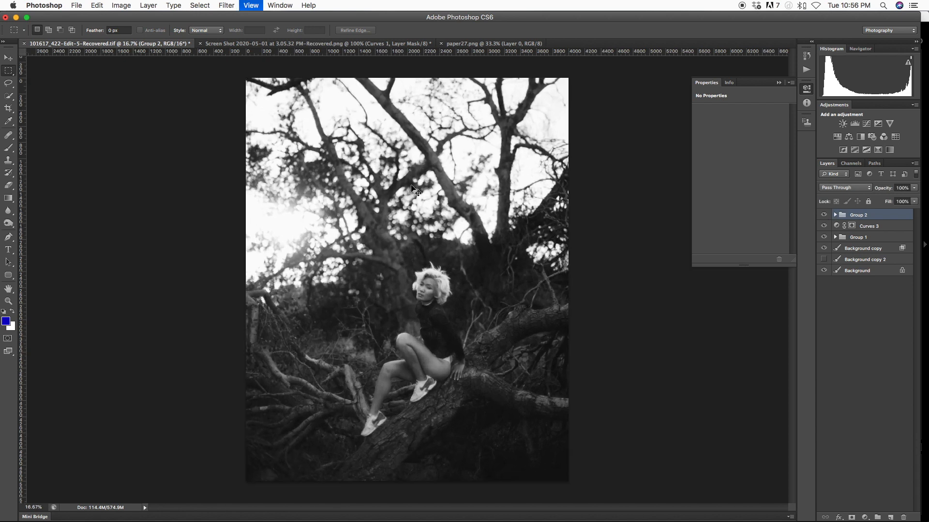
{"action": "key", "text": "super+plus"}
{"action": "key", "text": "super+minus"}
{"action": "key", "text": "super+minus"}
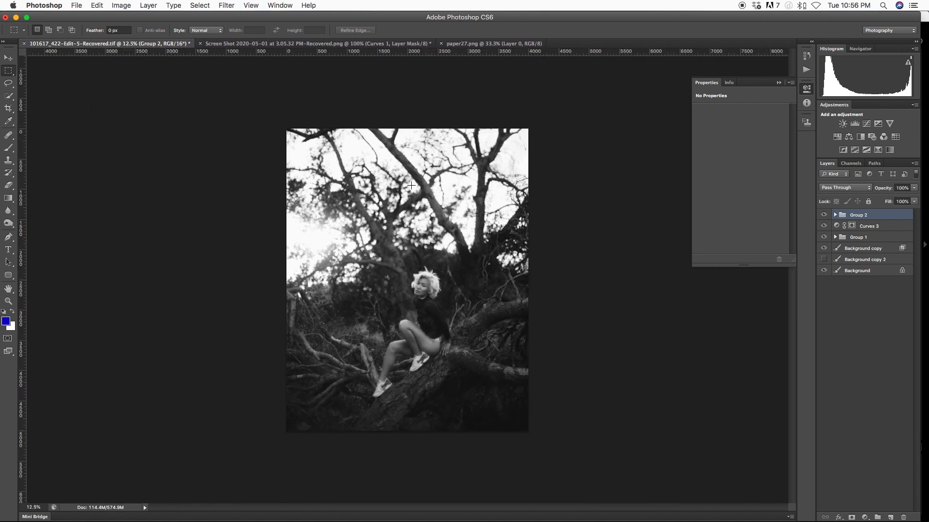
Set the opacity of the paper texture group, Group 2, to 50%.
{"action": "left_click", "coordinate": [902, 187]}
{"action": "type", "text": "50"}
{"action": "key", "text": "Return"}
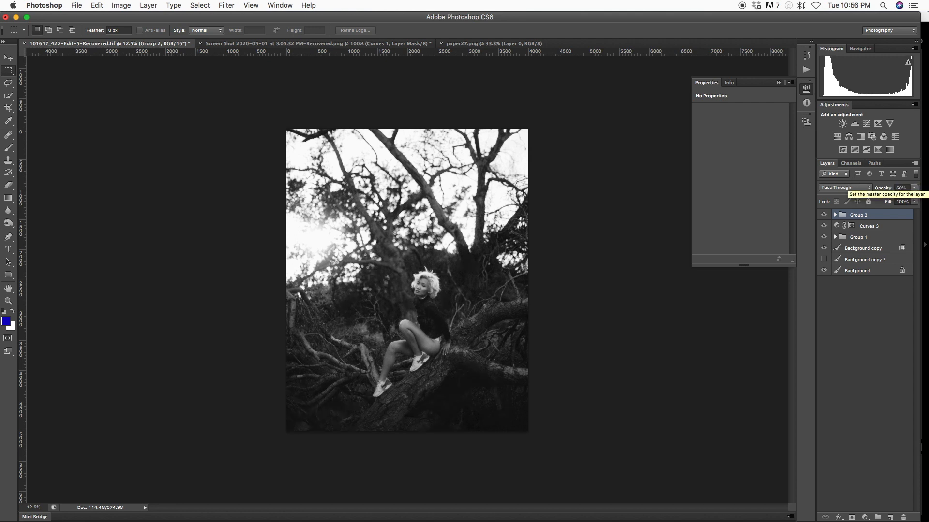
Examine the softened paper texture on the portrait at several magnifications, both close up and across the full image.
{"action": "key", "text": "super+minus"}
{"action": "key", "text": "super+plus"}
{"action": "key", "text": "super+plus"}
{"action": "key", "text": "super+plus"}
{"action": "key", "text": "super+plus"}
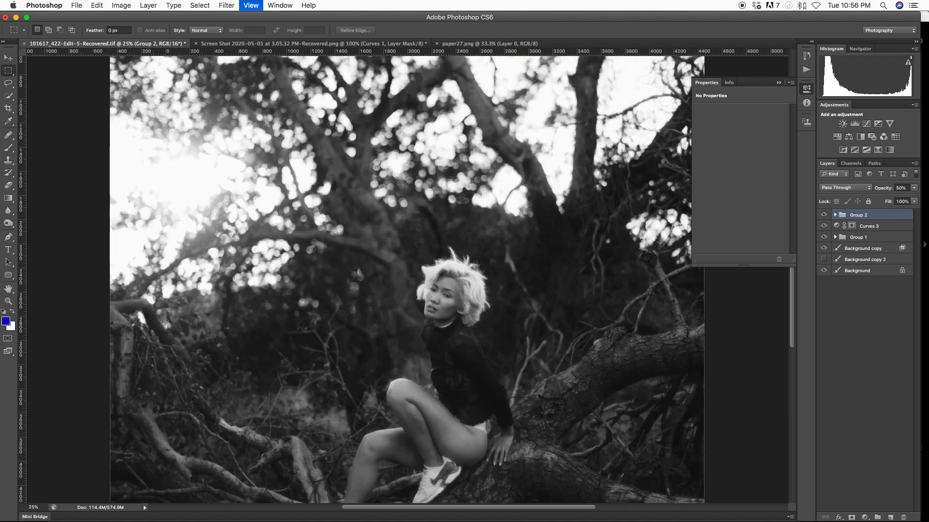
{"action": "key", "text": "super+minus"}
{"action": "key", "text": "super+minus"}
{"action": "key", "text": "super+minus"}
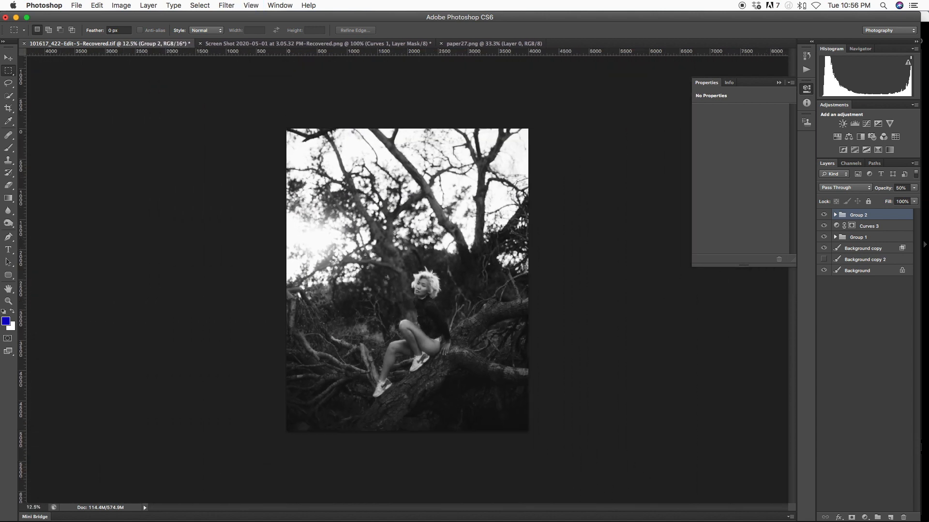
{"action": "key", "text": "super+plus"}
{"action": "key", "text": "super+plus"}
{"action": "key", "text": "super+plus"}
{"action": "key", "text": "super+minus"}
{"action": "key", "text": "super+minus"}
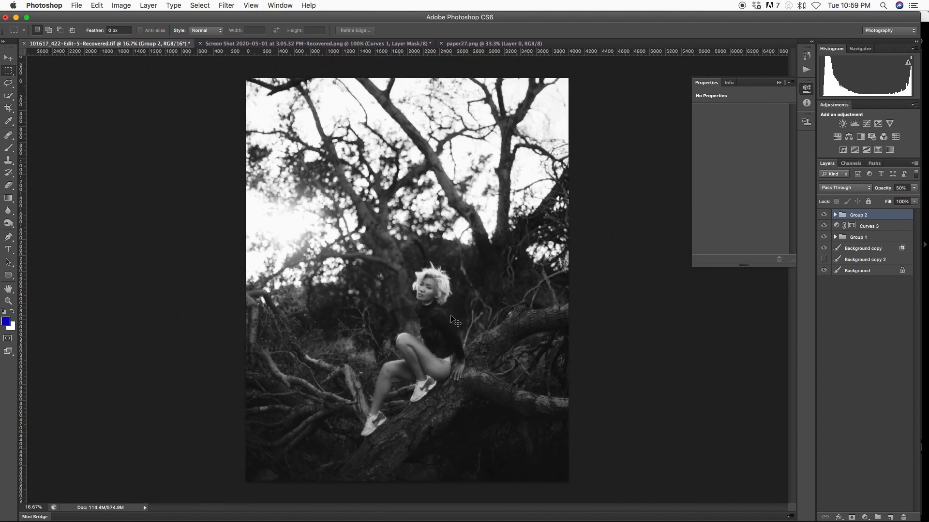
{"action": "key", "text": "super+minus"}
Flatten the portrait image into a single layer, discarding the hidden layers.
{"action": "left_click", "coordinate": [914, 163]}
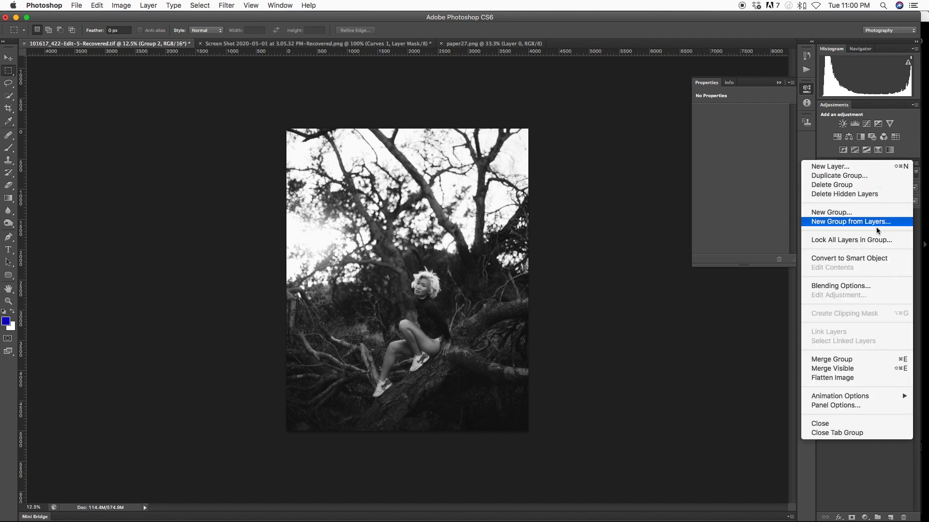
{"action": "left_click", "coordinate": [832, 380]}
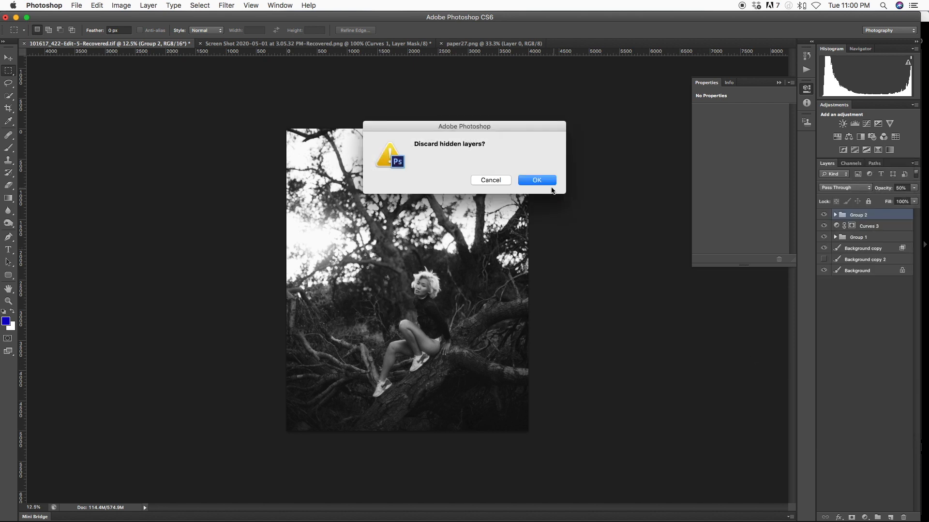
{"action": "left_click", "coordinate": [540, 181]}
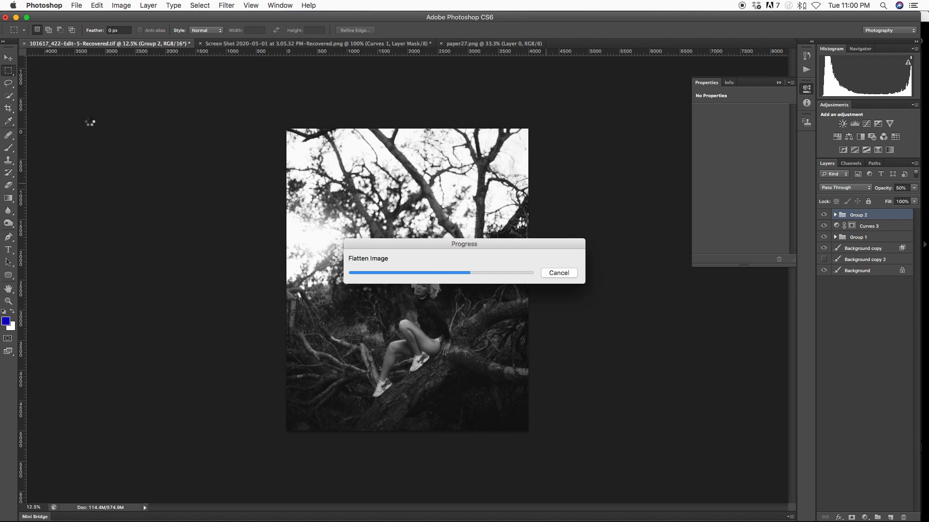
Close the flattened portrait document and choose to save its changes.
{"action": "left_click", "coordinate": [6, 18]}
{"action": "left_click", "coordinate": [544, 182]}
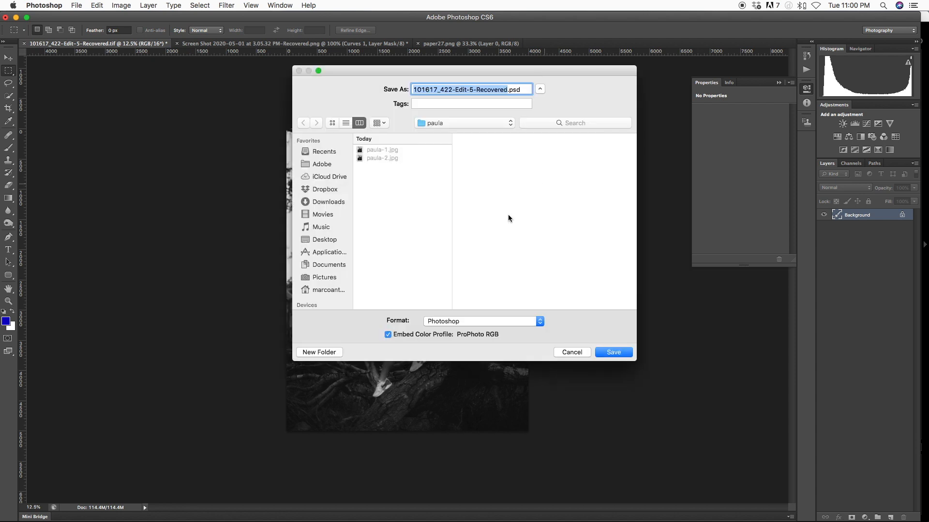